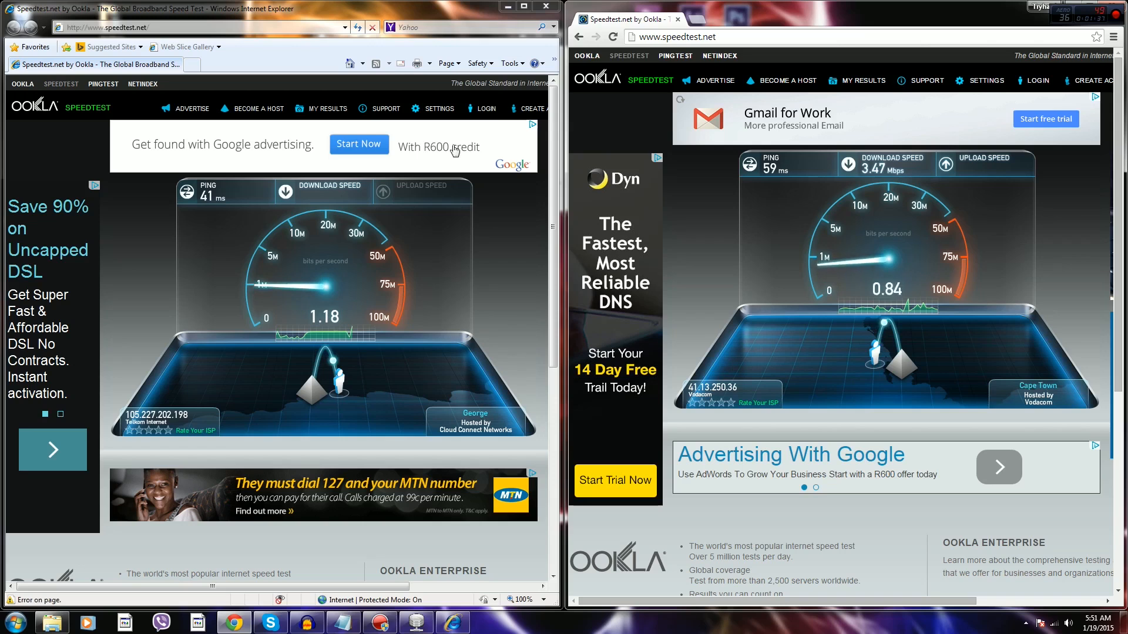
# Step: Close both Speedtest browser windows and the Google Chrome shortcut's properties dialog
pyautogui.click(546, 6)
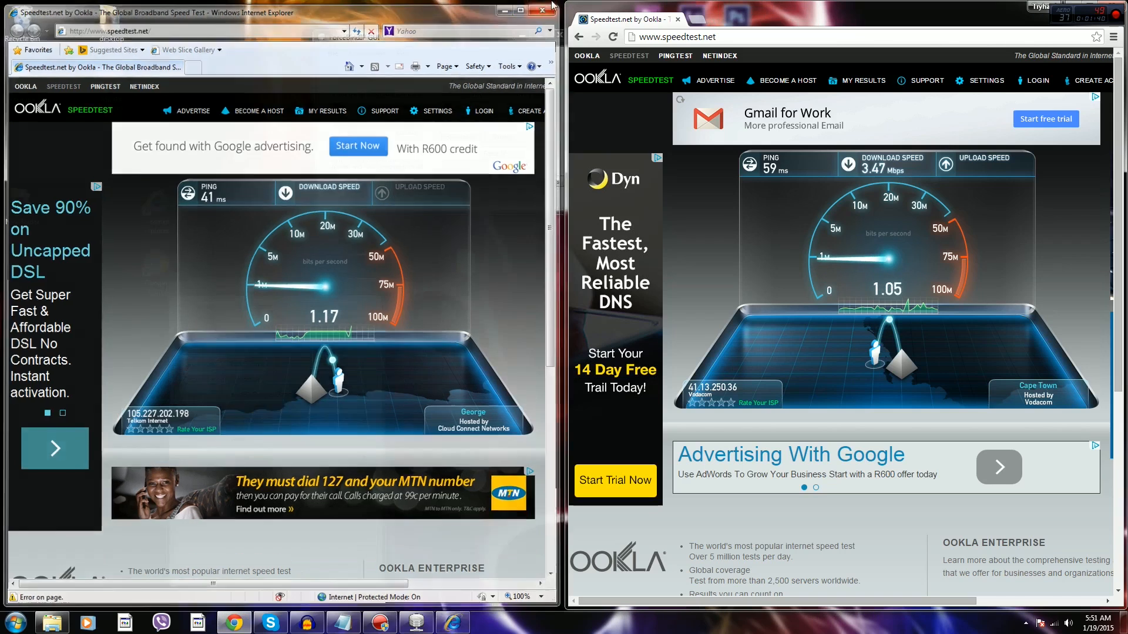
pyautogui.click(1110, 4)
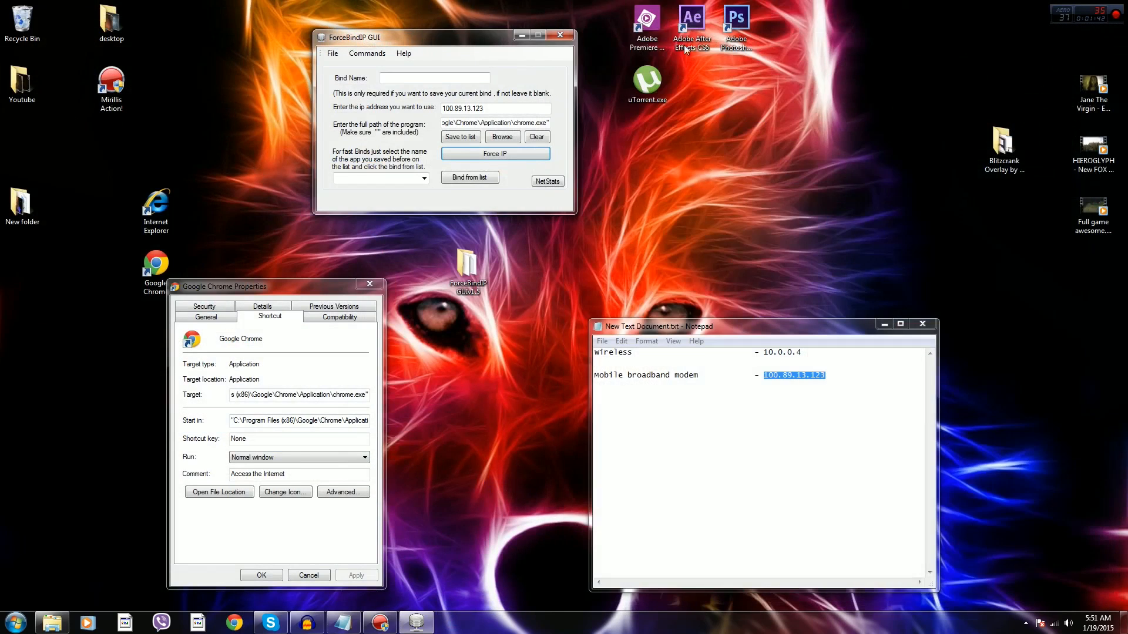
pyautogui.click(370, 285)
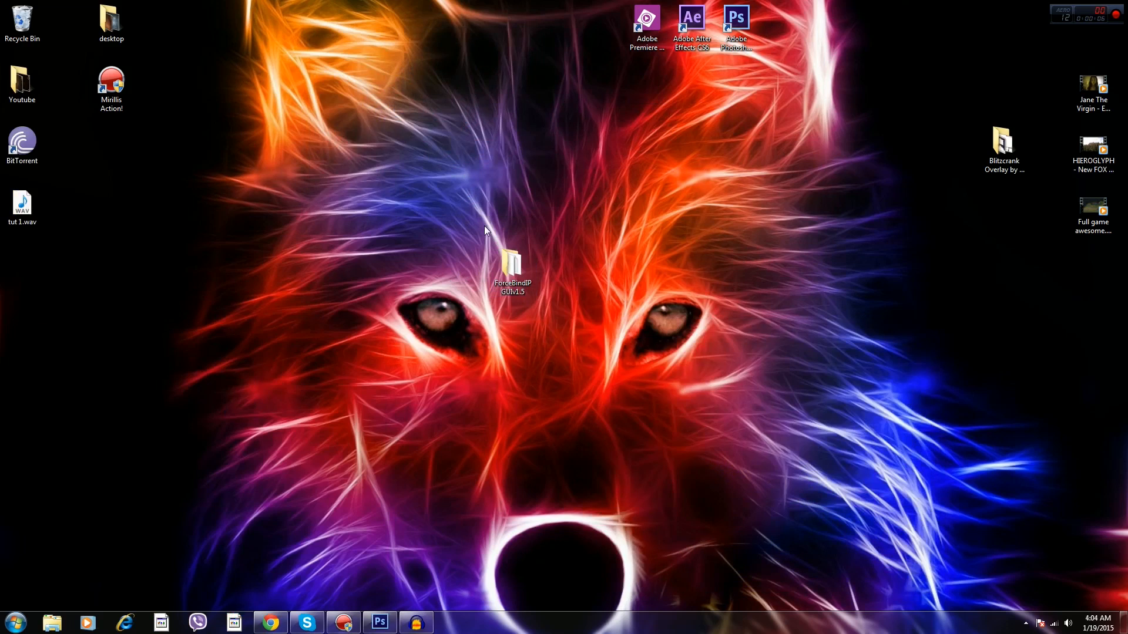
# Step: Open the ForceBindIP GUIv1.5 folder, run ForceBindIP-1.2a-Setup.exe and finish the installation wizard
pyautogui.doubleClick(510, 267)
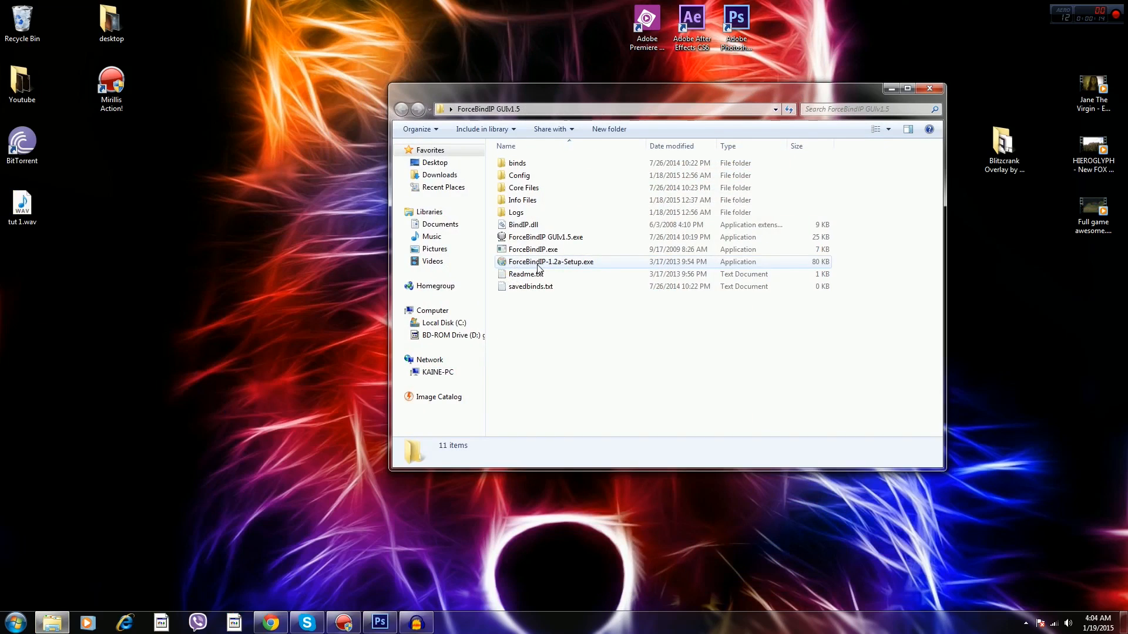
pyautogui.doubleClick(538, 265)
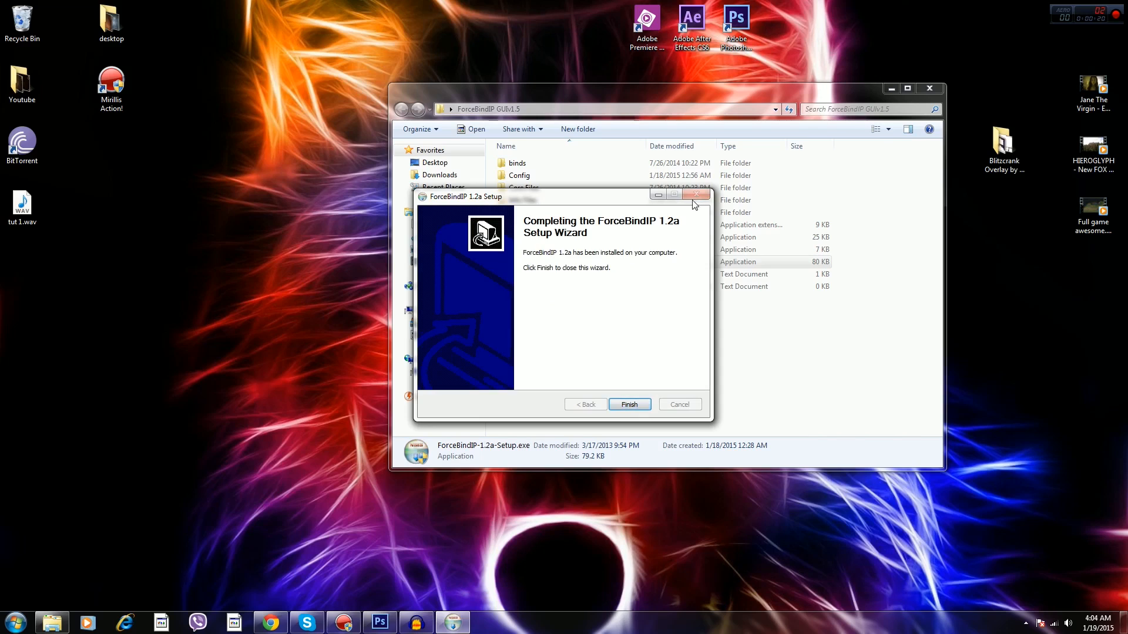
pyautogui.click(629, 405)
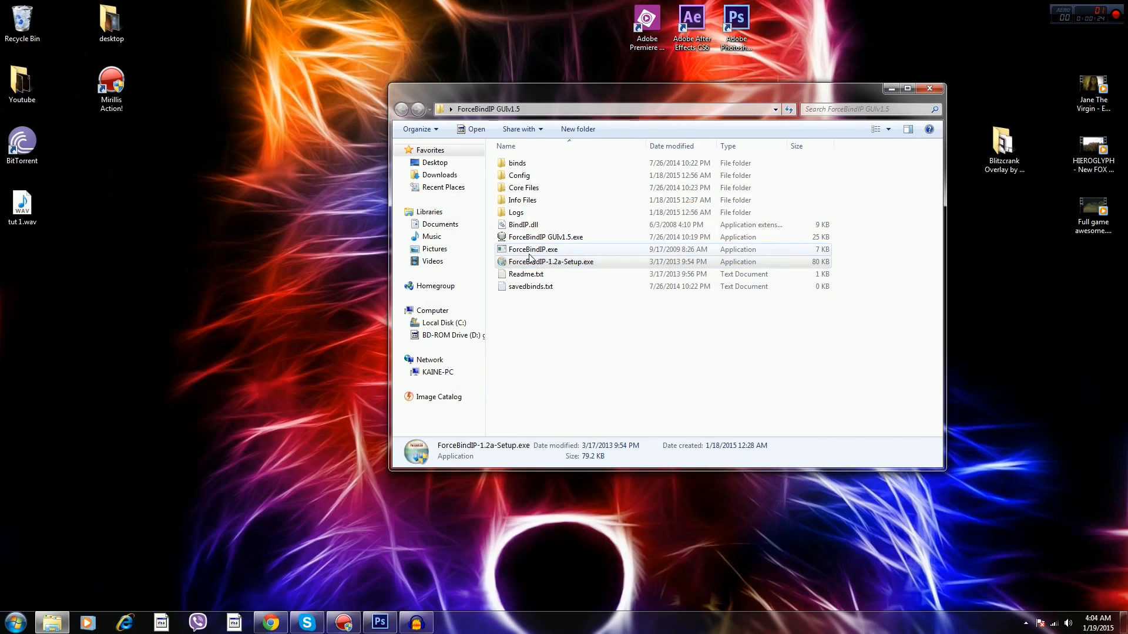
# Step: Open the computer's system properties to check the Windows system type, and close the window
pyautogui.click(16, 623)
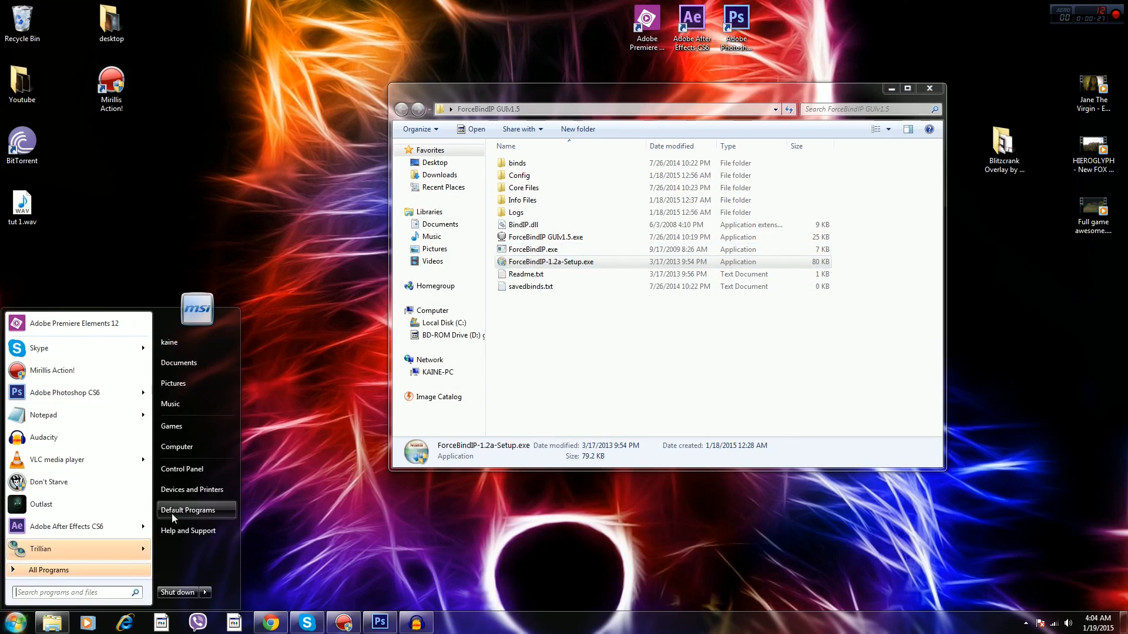
pyautogui.rightClick(191, 457)
pyautogui.click(218, 548)
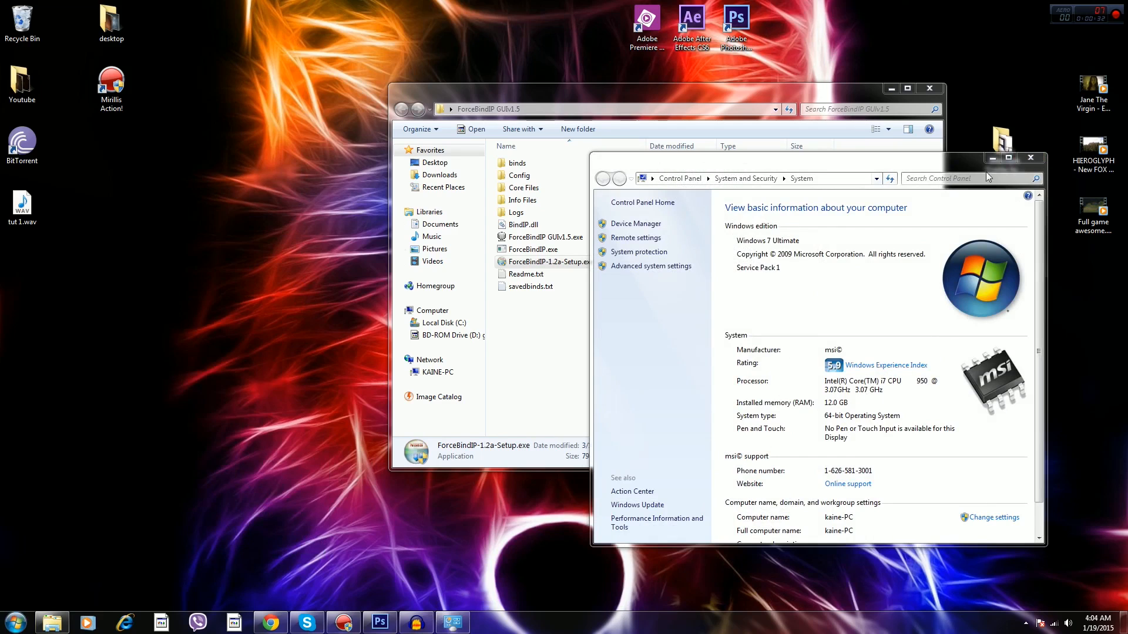
pyautogui.click(1029, 159)
# Step: Copy BindIP.dll and ForceBindIP.exe from the ForceBindIP GUIv1.5 folder, leaving the setup file out of the selection
pyautogui.keyDown('ctrl'); pyautogui.click(536, 228); pyautogui.keyUp('ctrl')
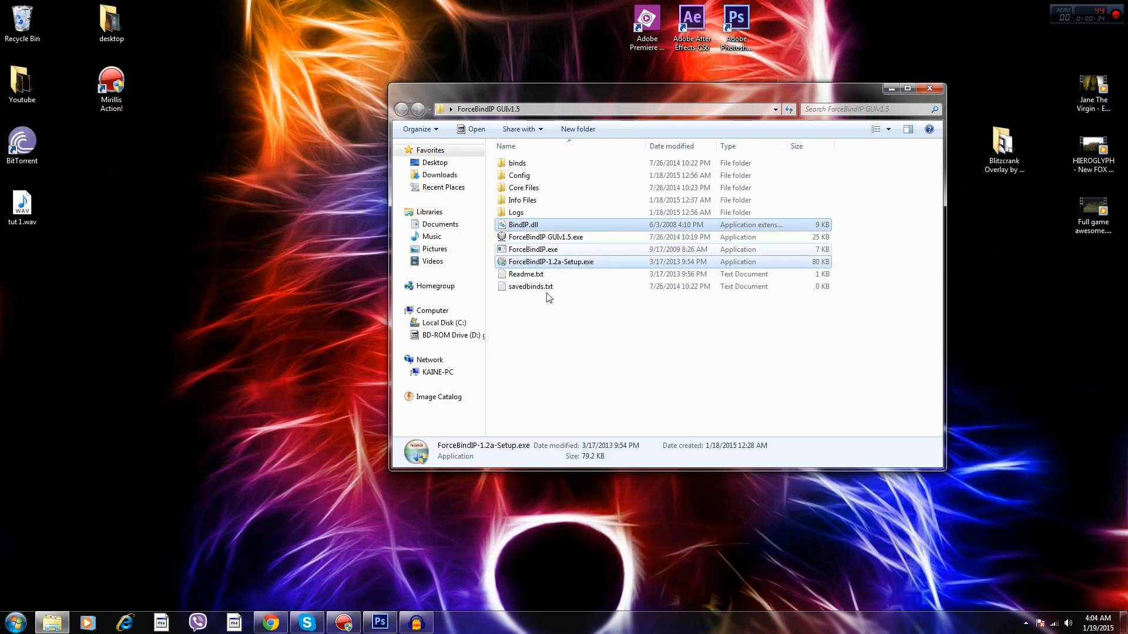
pyautogui.keyDown('ctrl'); pyautogui.click(543, 250); pyautogui.keyUp('ctrl')
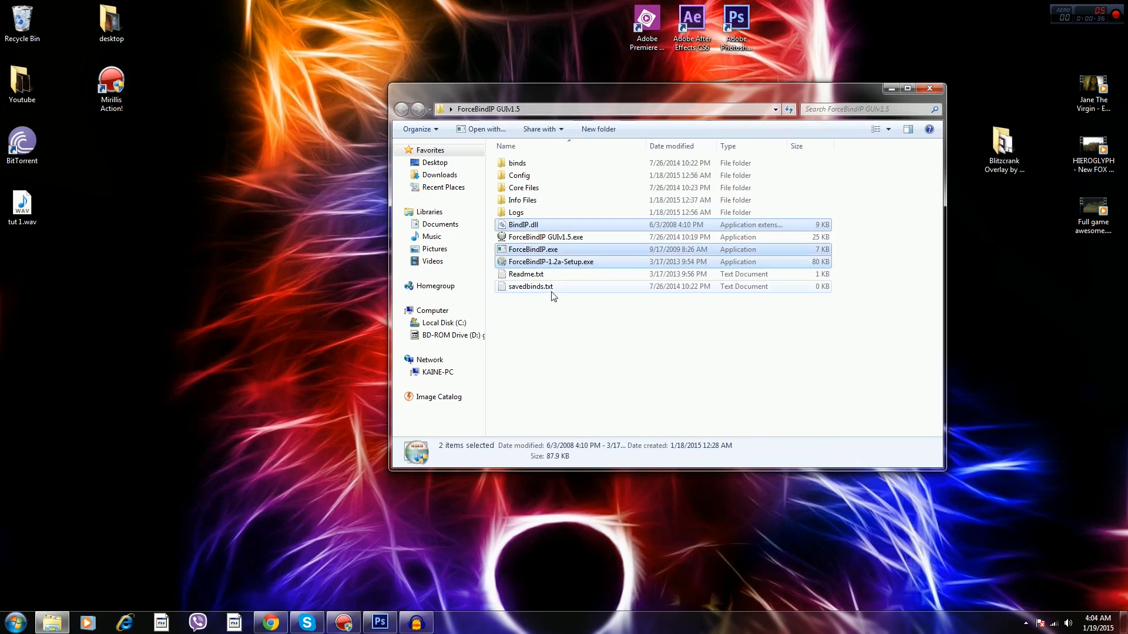
pyautogui.keyDown('ctrl'); pyautogui.click(549, 262); pyautogui.keyUp('ctrl')
pyautogui.rightClick(535, 226)
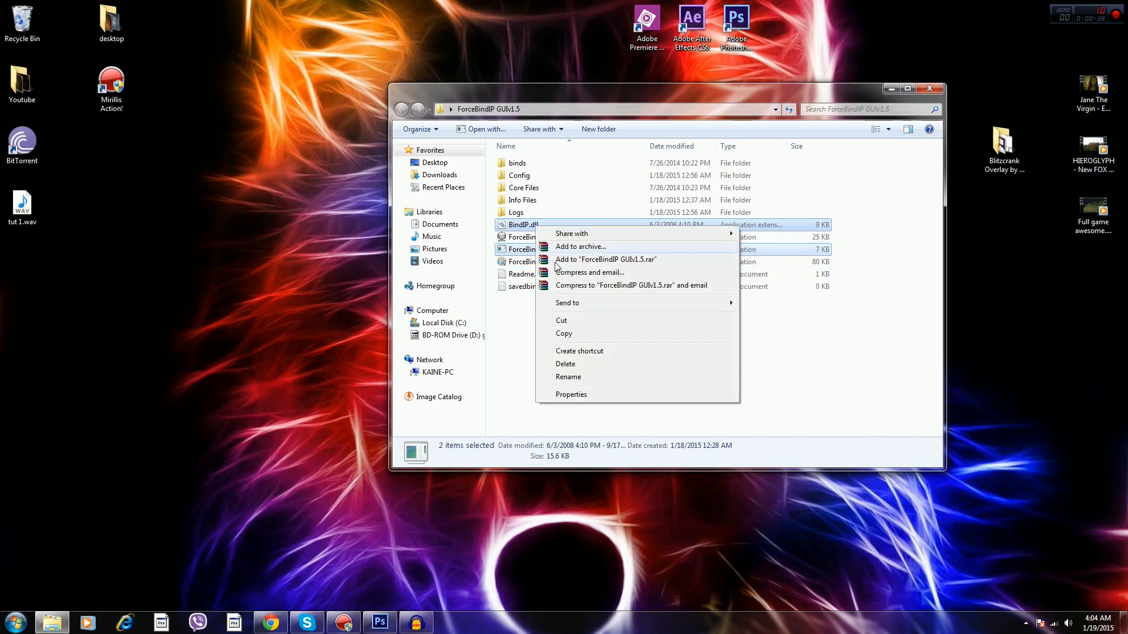
pyautogui.click(561, 334)
# Step: Open C:\Windows\SysWOW64 as the destination folder for the copied ForceBindIP files
pyautogui.click(433, 311)
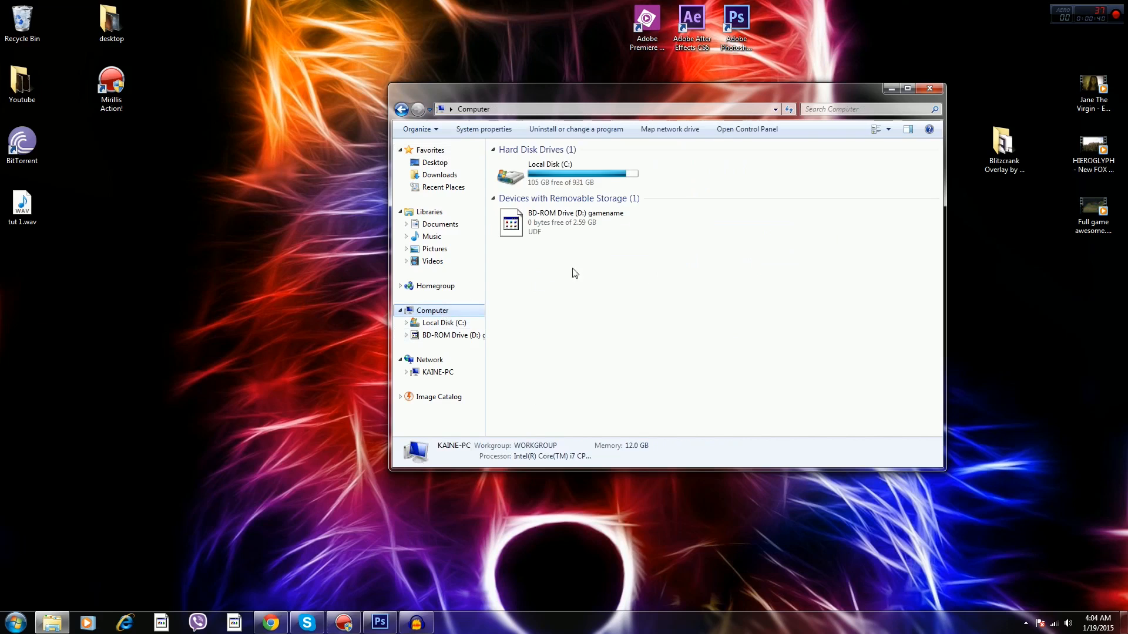
pyautogui.doubleClick(561, 178)
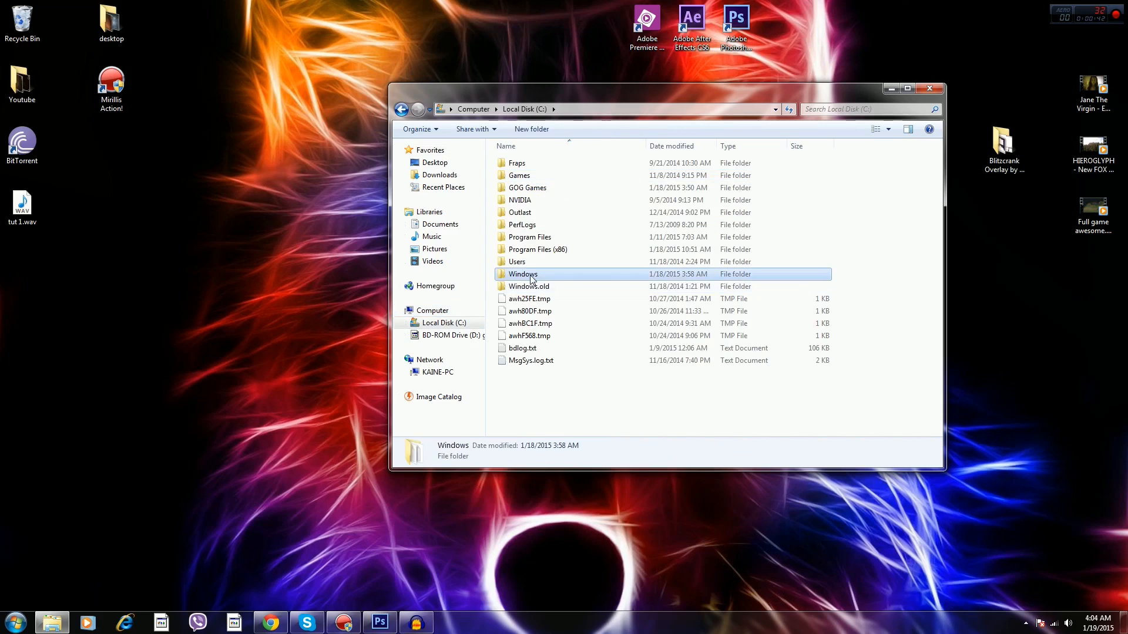
pyautogui.doubleClick(530, 287)
pyautogui.scroll(-13, 538, 329)
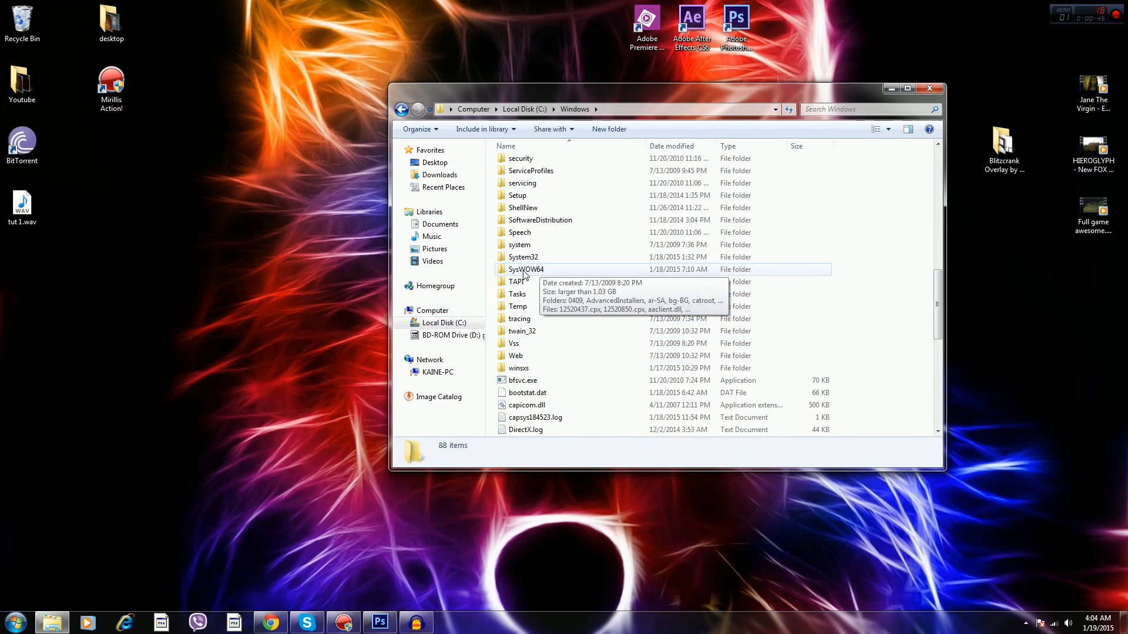
pyautogui.doubleClick(525, 270)
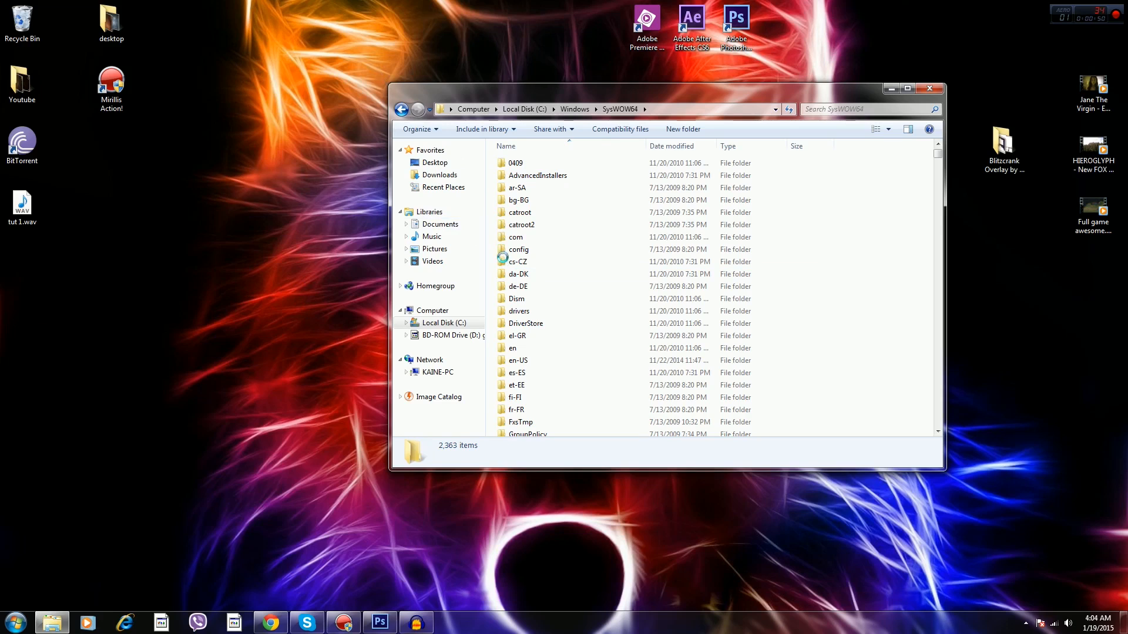
pyautogui.rightClick(487, 202)
# Step: Go back from SysWOW64 to Local Disk (C:) and close the folder window
pyautogui.click(401, 109)
pyautogui.click(401, 109)
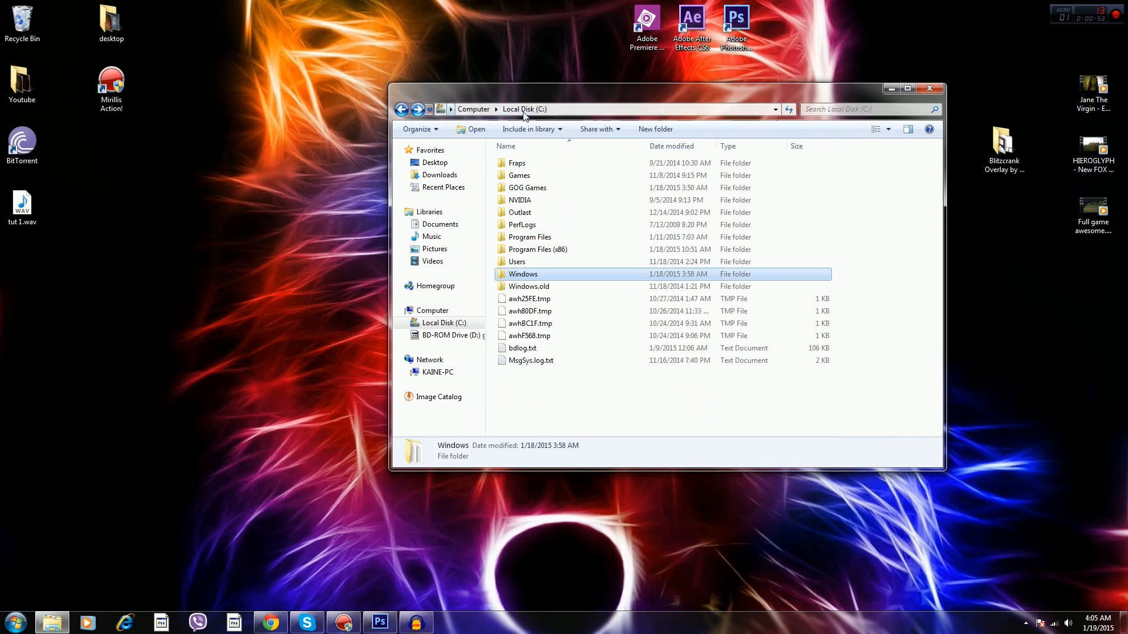
pyautogui.click(929, 89)
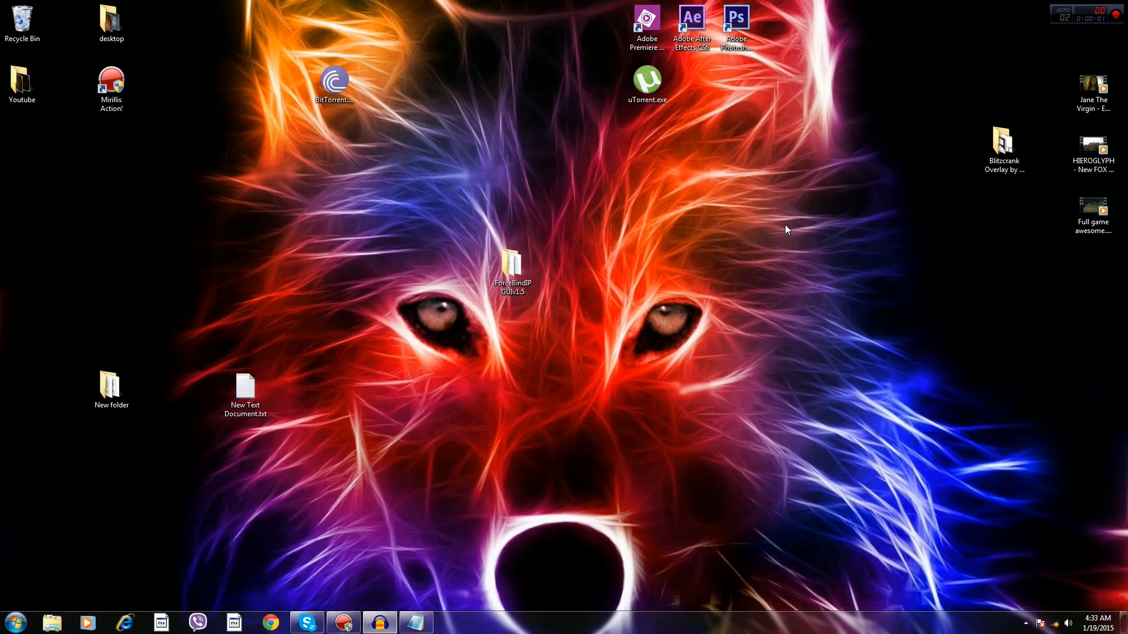
# Step: Move the ForceBindIP GUIv1.5 folder slightly to the left on the desktop
pyautogui.moveTo(312, 41); pyautogui.dragTo(378, 149)
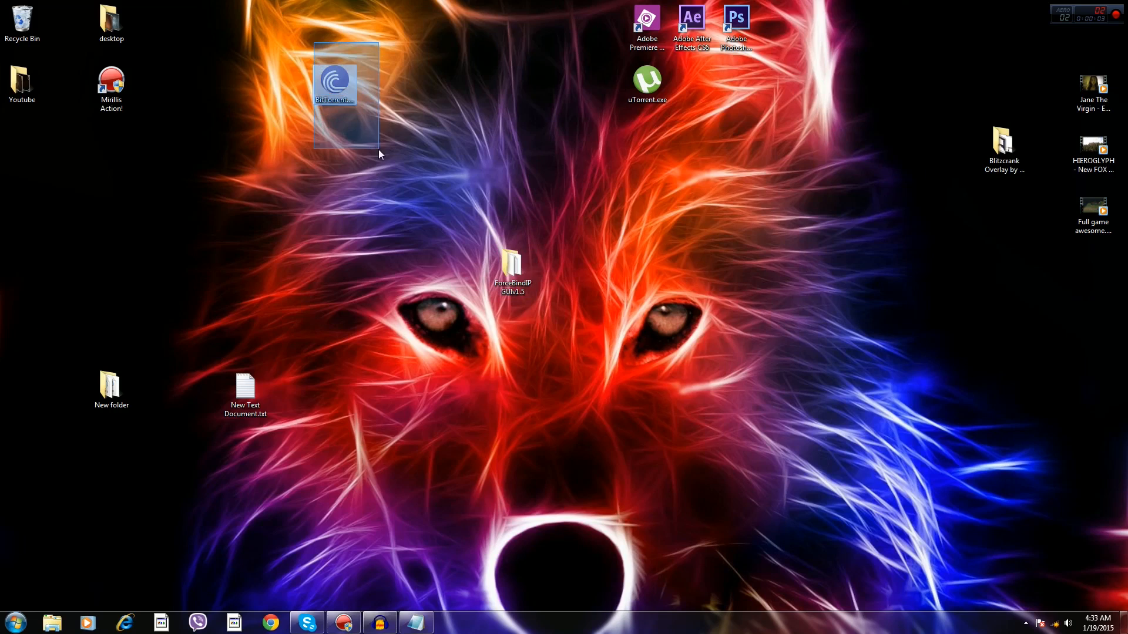
pyautogui.moveTo(590, 68); pyautogui.dragTo(710, 134)
pyautogui.moveTo(520, 274); pyautogui.dragTo(476, 274)
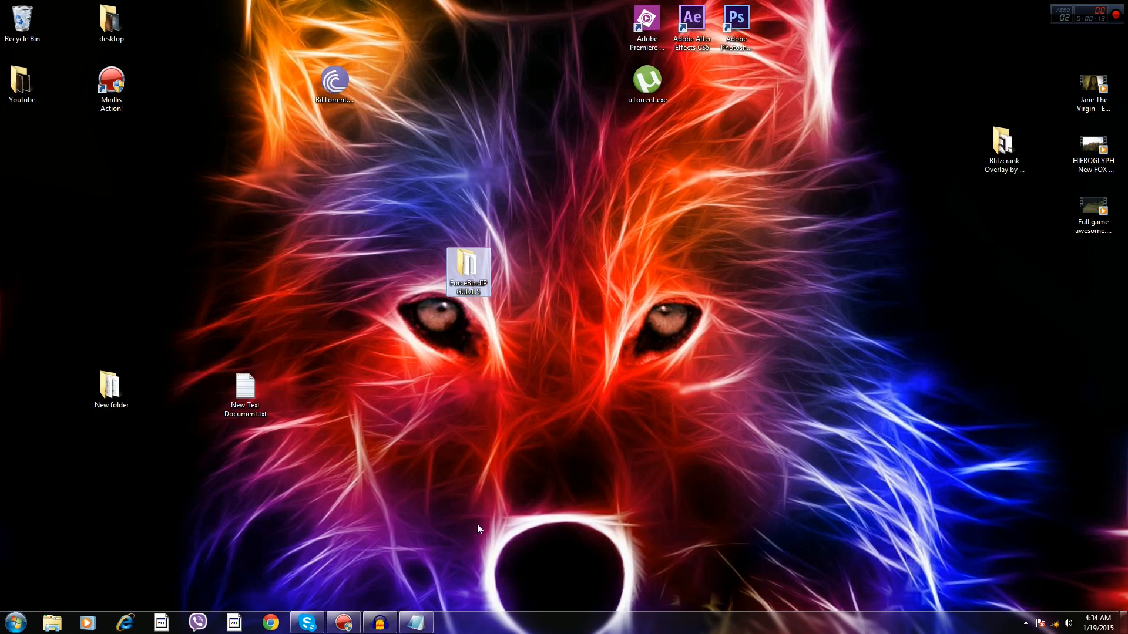
# Step: Connect the computer to the home wireless network
pyautogui.click(1056, 623)
pyautogui.click(1052, 542)
pyautogui.click(1085, 556)
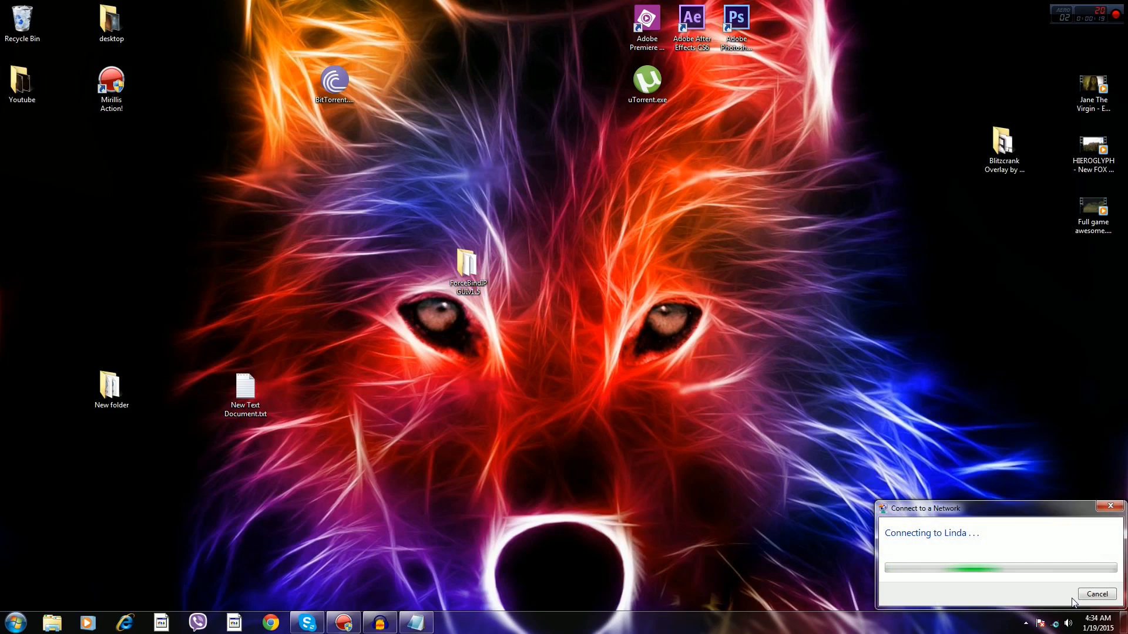
# Step: Connect to the 65501 mobile broadband network while keeping the wireless connection active
pyautogui.click(1055, 626)
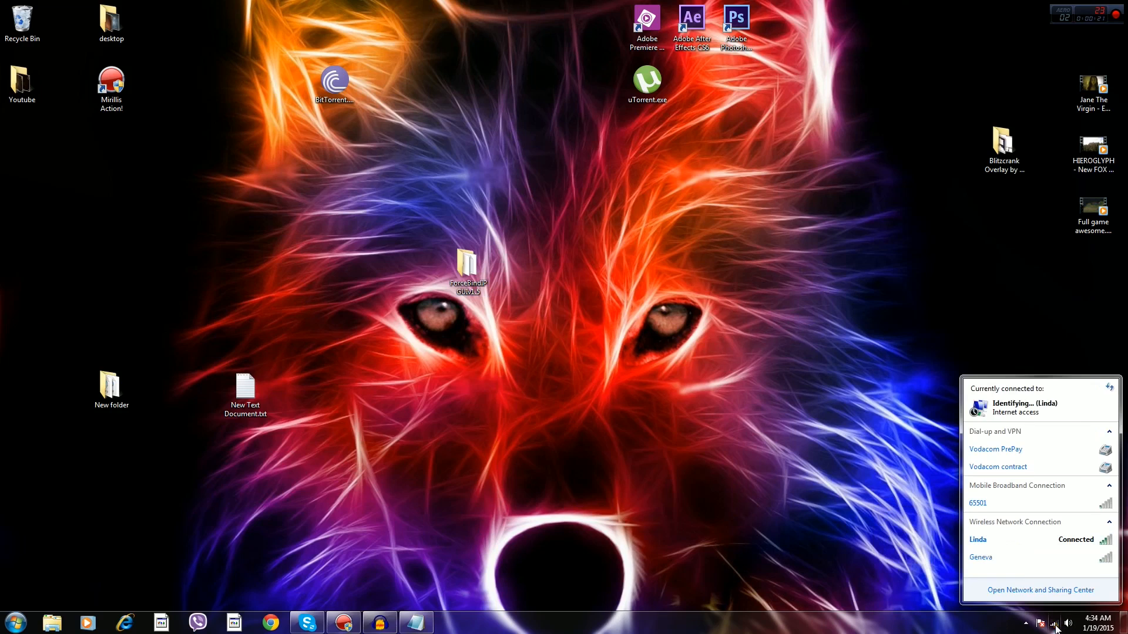
pyautogui.click(1043, 499)
pyautogui.click(1054, 522)
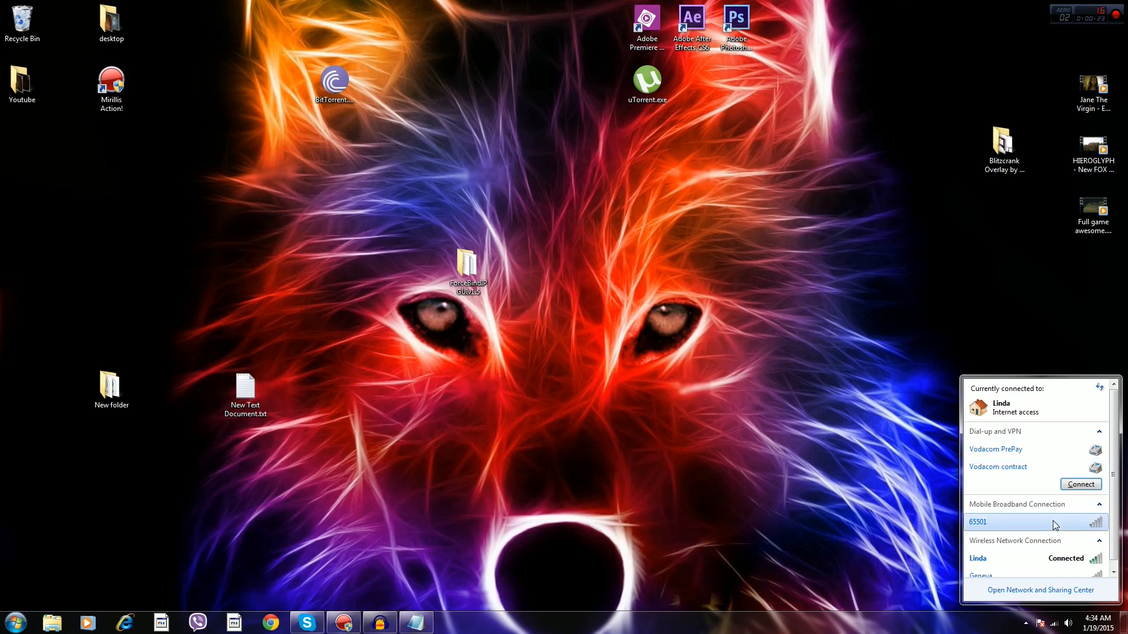
pyautogui.click(1092, 532)
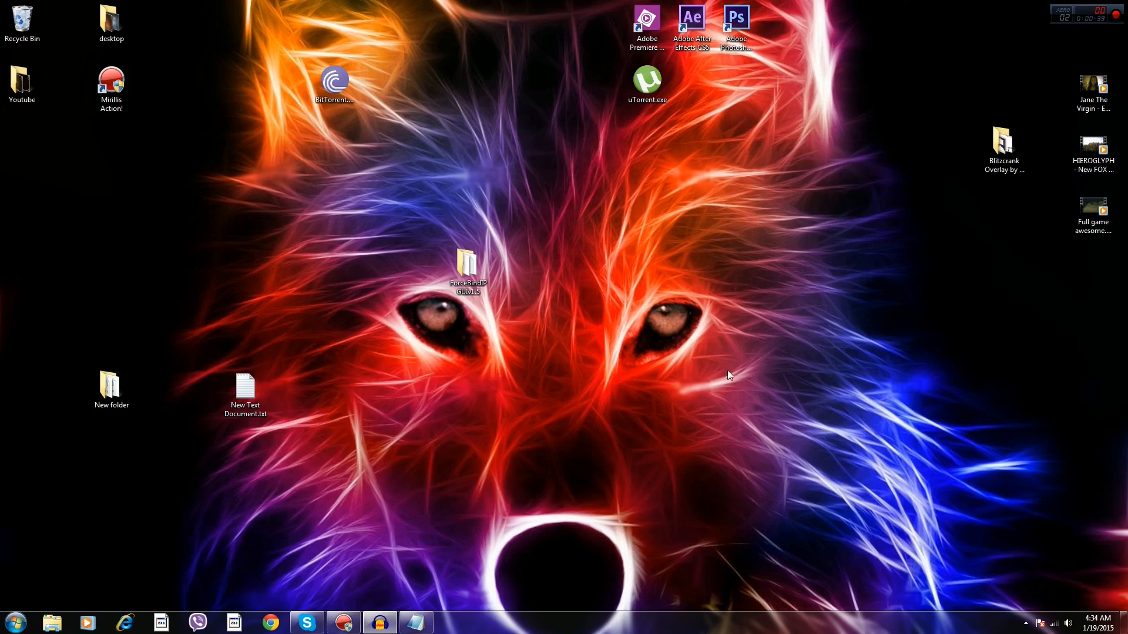
# Step: Launch ForceBindIP GUIv1.5.exe from its desktop folder and move its window over the folder window
pyautogui.doubleClick(480, 256)
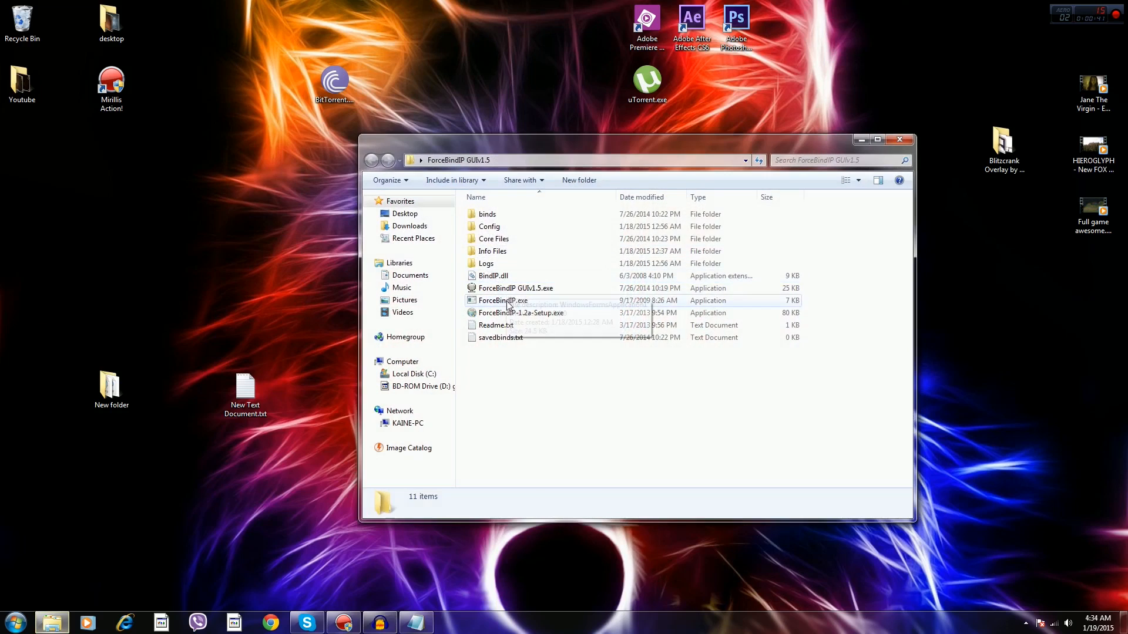
pyautogui.doubleClick(509, 290)
pyautogui.click(601, 321)
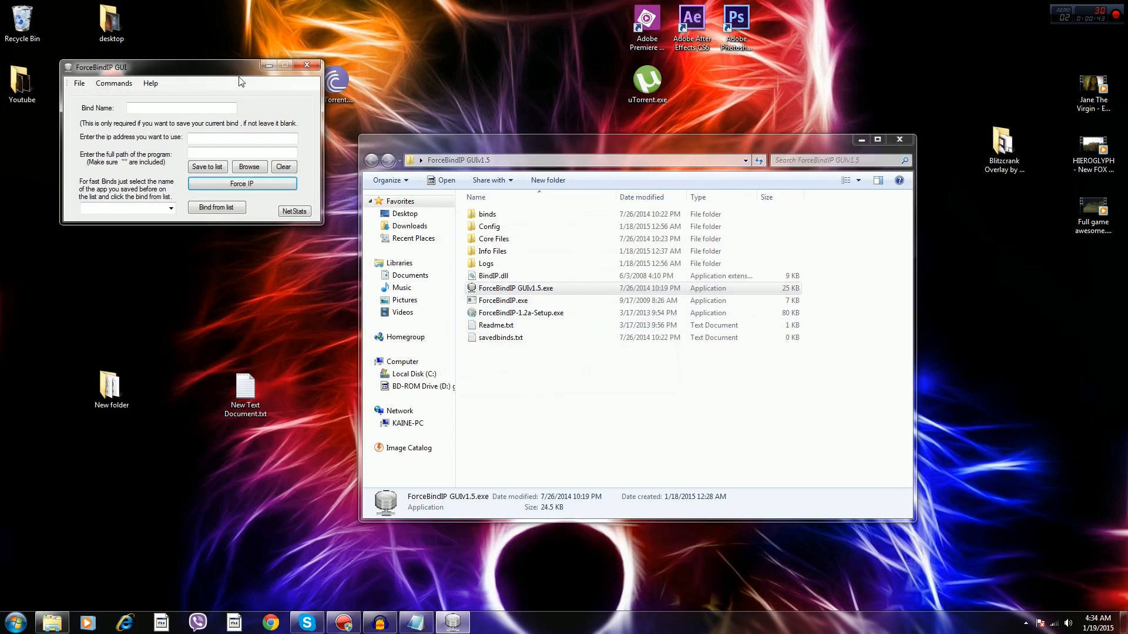
pyautogui.moveTo(206, 76); pyautogui.dragTo(561, 145)
pyautogui.click(484, 177)
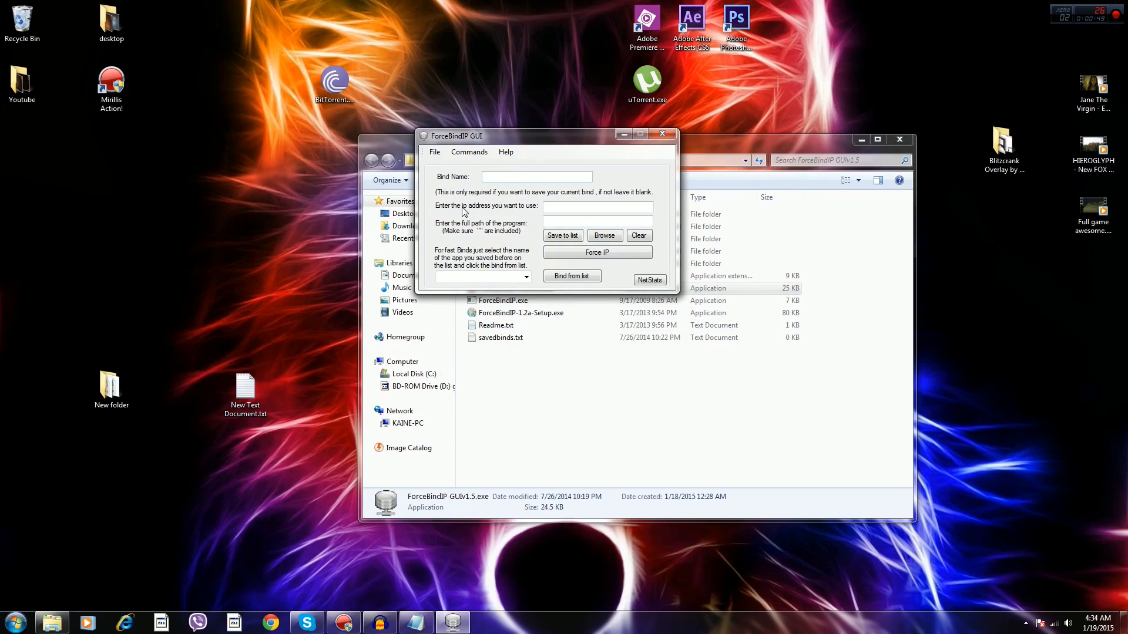
# Step: Run the IP configuration command from ForceBindIP GUI and examine the wireless and mobile broadband adapters' addresses
pyautogui.click(467, 155)
pyautogui.click(495, 191)
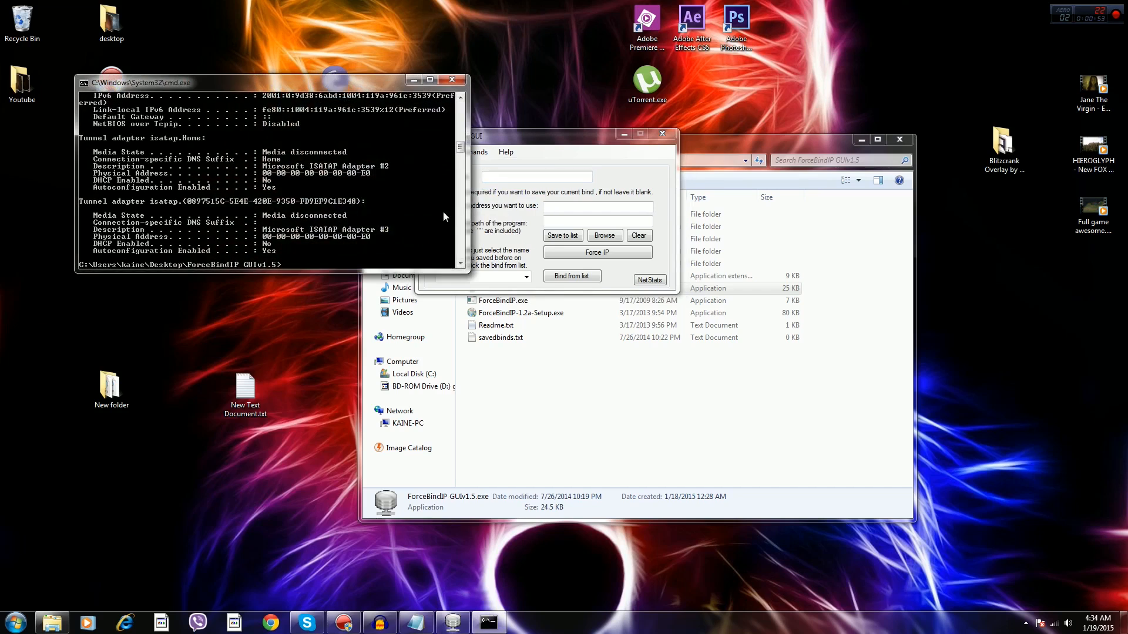
pyautogui.scroll(15, 320, 138)
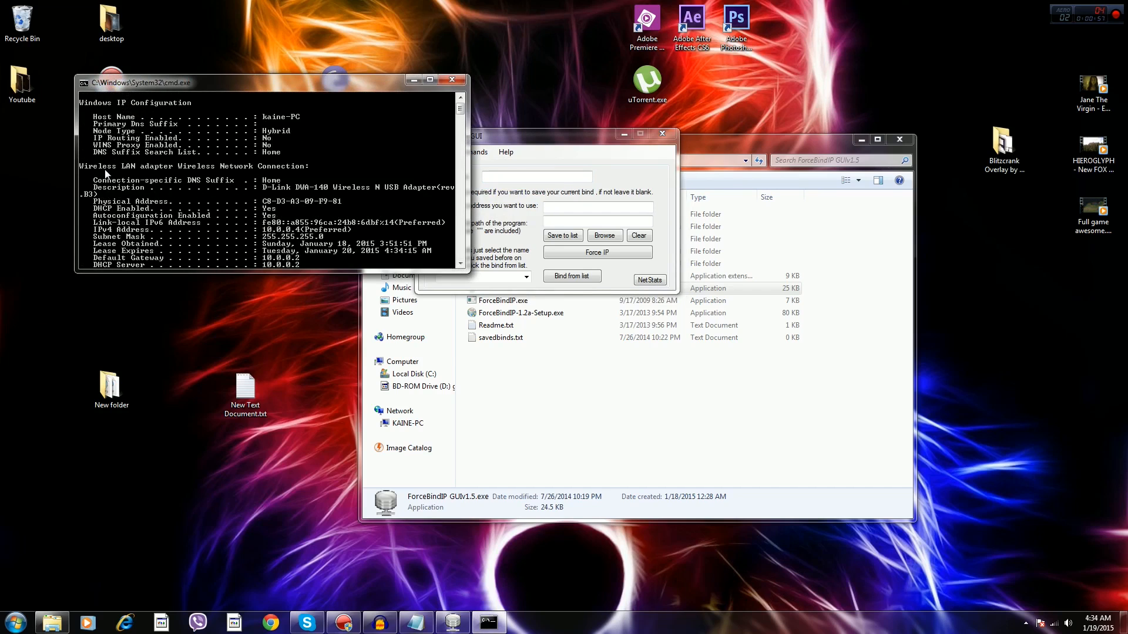
pyautogui.scroll(-9, 154, 187)
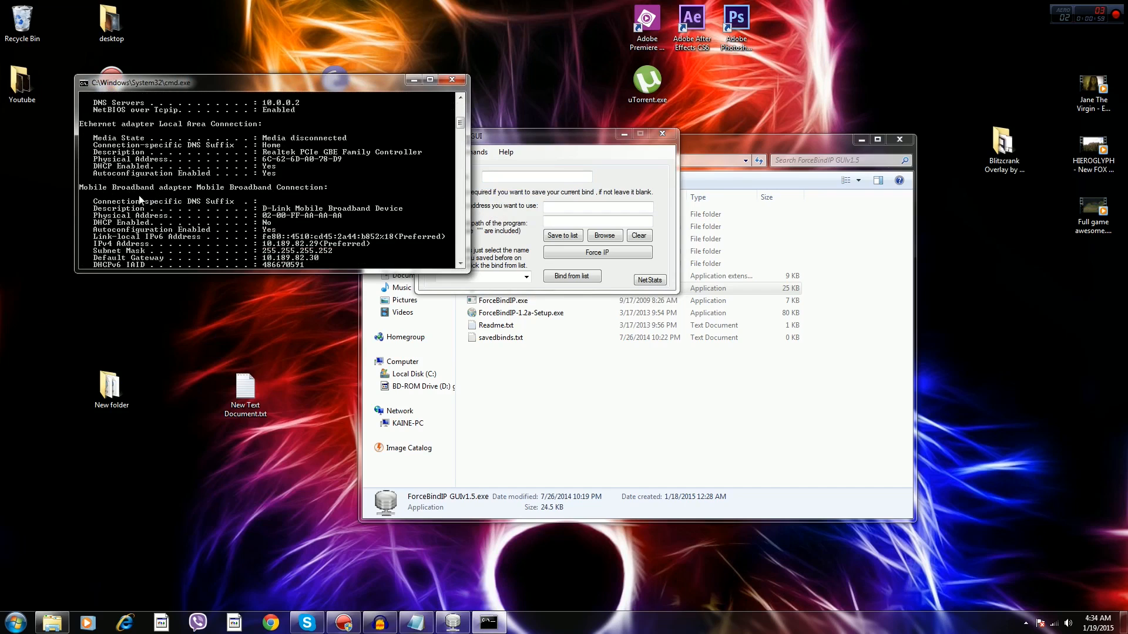
pyautogui.scroll(7, 154, 194)
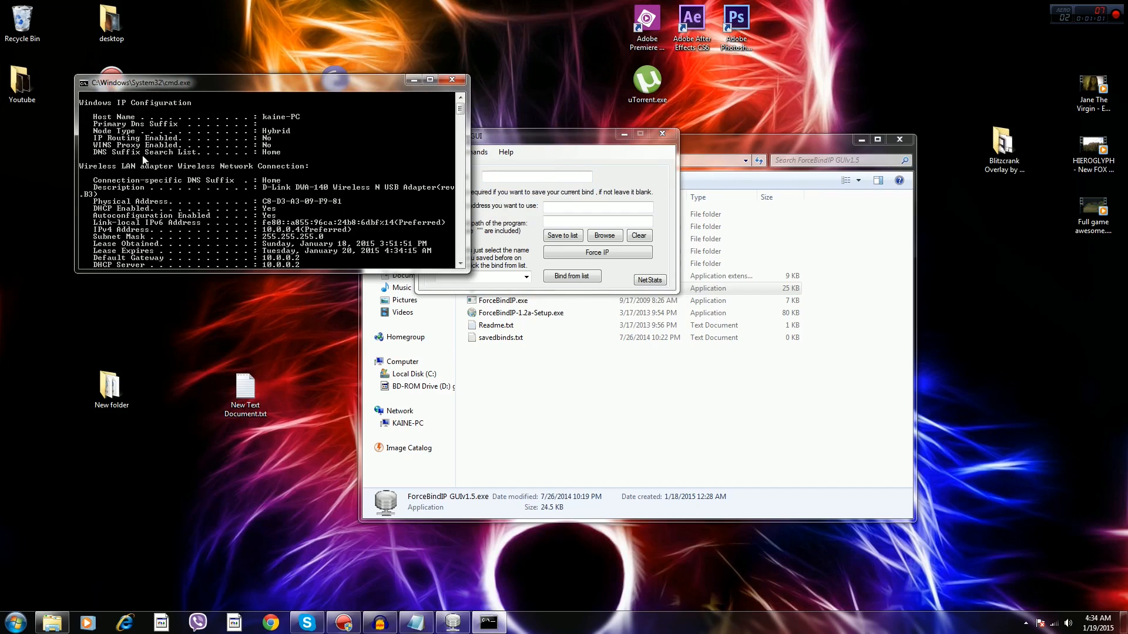
pyautogui.scroll(-1, 202, 181)
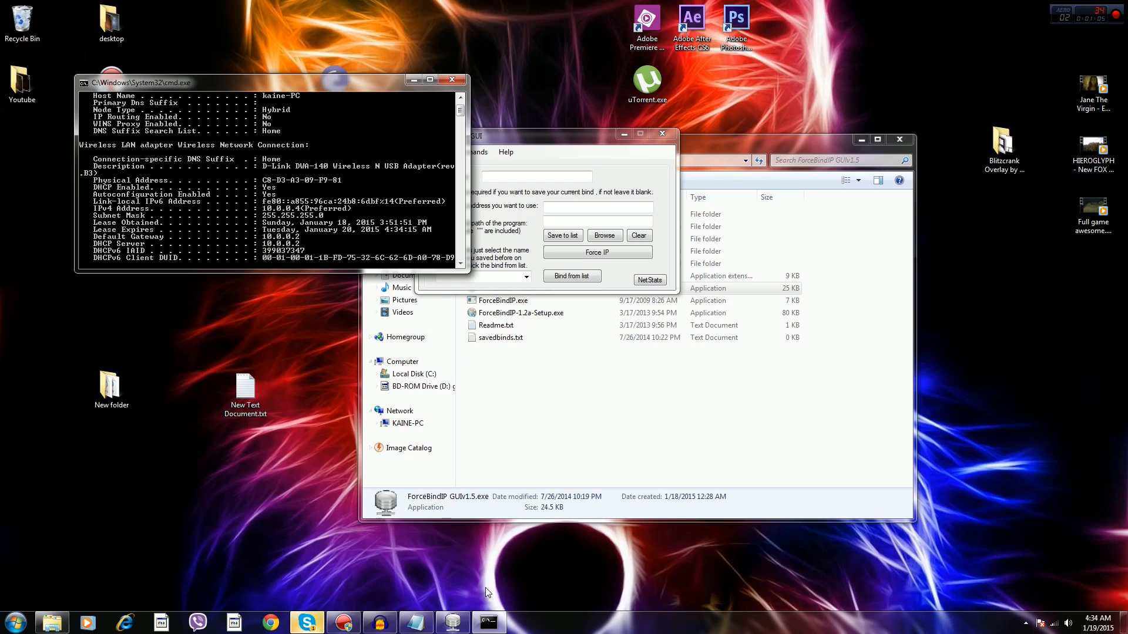
# Step: Record 10.0.0.2 as the Wireless address in New Text Document.txt in Notepad
pyautogui.click(424, 620)
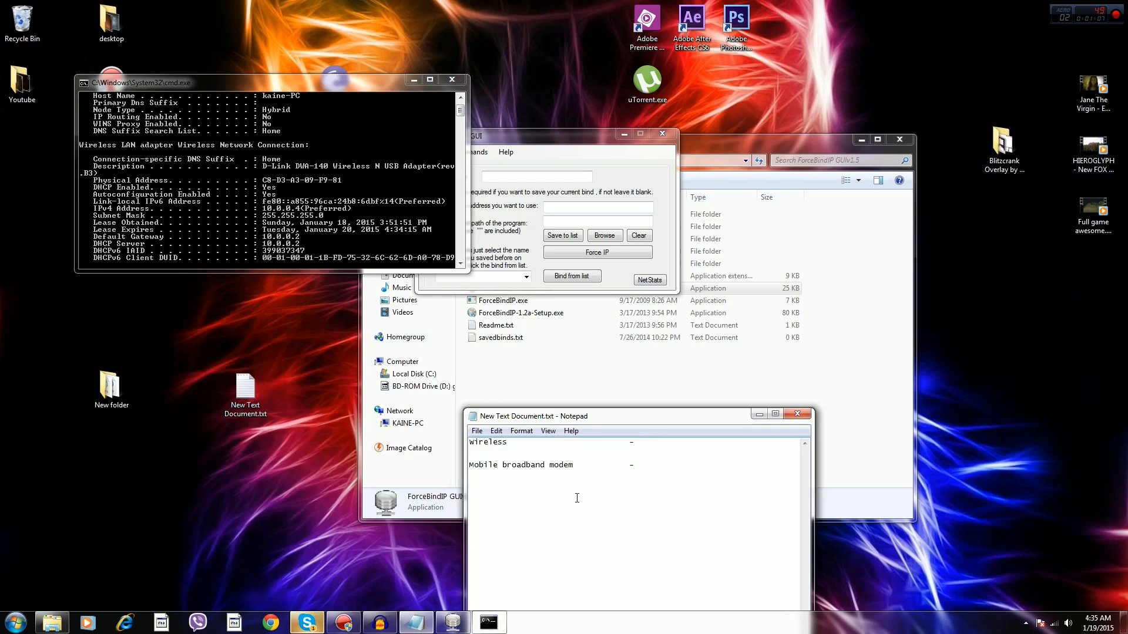
pyautogui.click(643, 446)
pyautogui.write('10.0.0.2')
# Step: Record the mobile broadband modem's IPv4 address 10.189.82.29 in the notes and close the command prompt
pyautogui.click(192, 203)
pyautogui.scroll(-10, 198, 191)
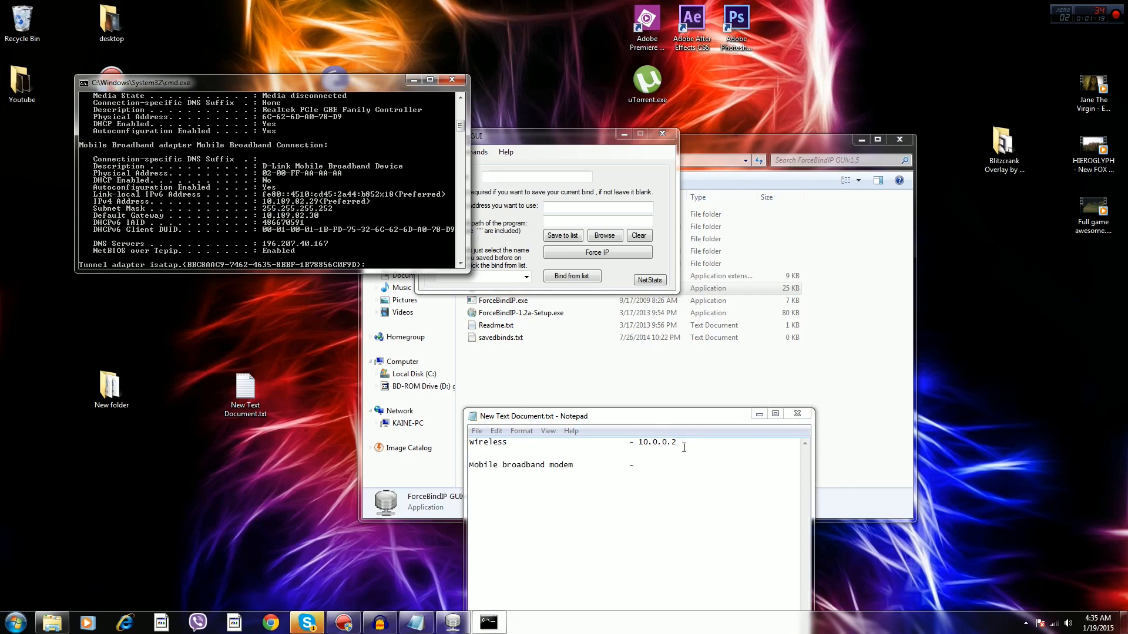
pyautogui.click(664, 465)
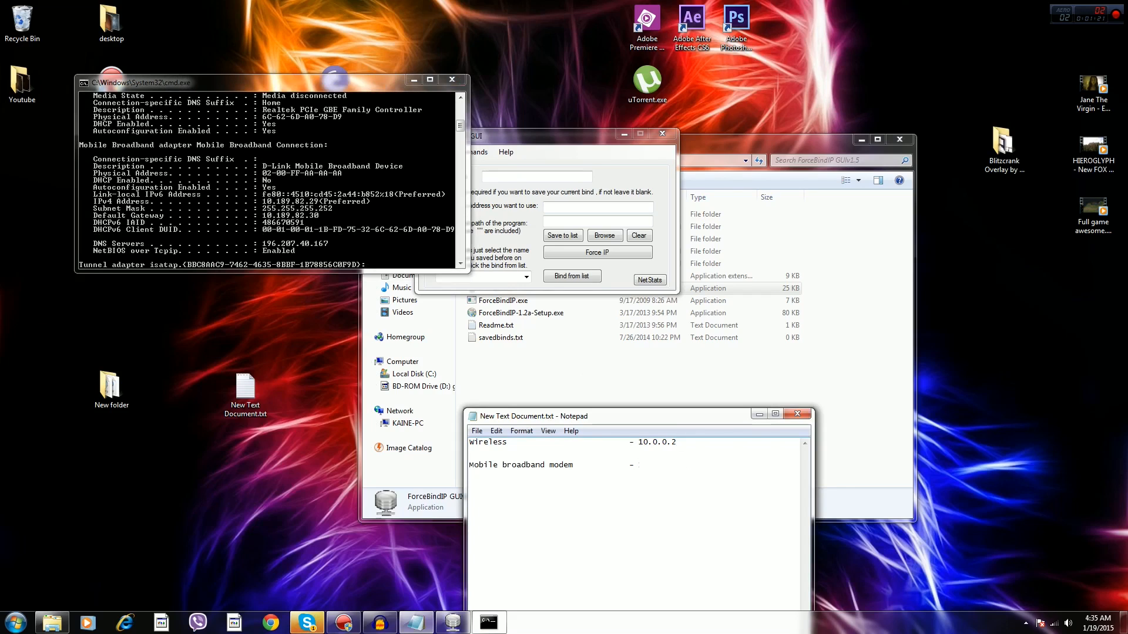
pyautogui.write('10.189.82.2')
pyautogui.click(452, 80)
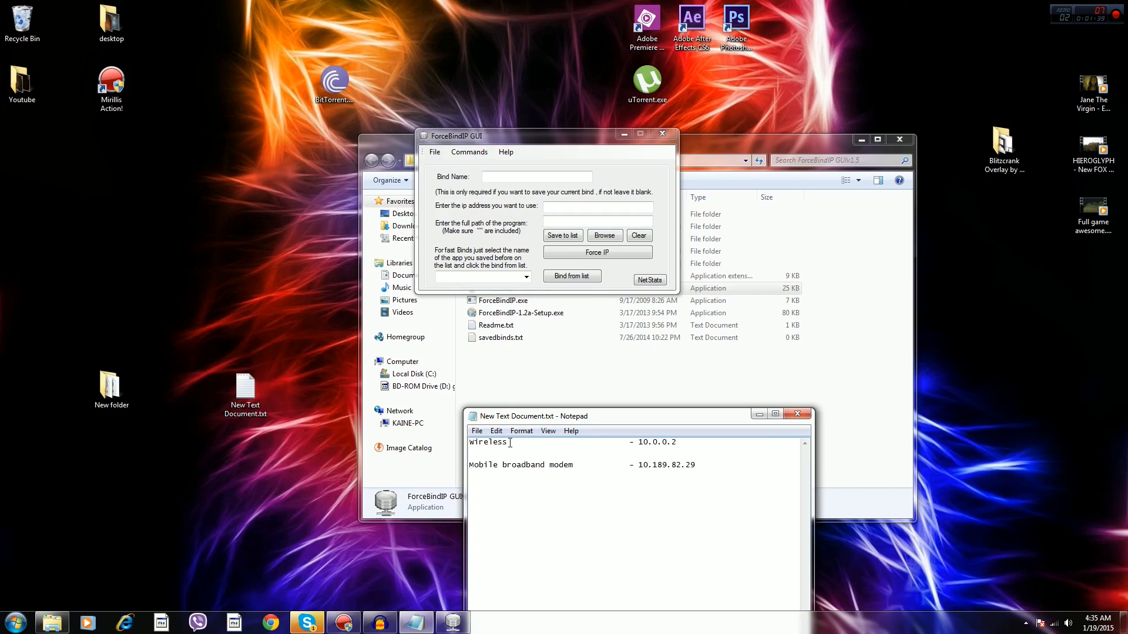
# Step: Correct the Wireless address in the Notepad notes to 10.0.0.4
pyautogui.click(342, 88)
pyautogui.click(564, 207)
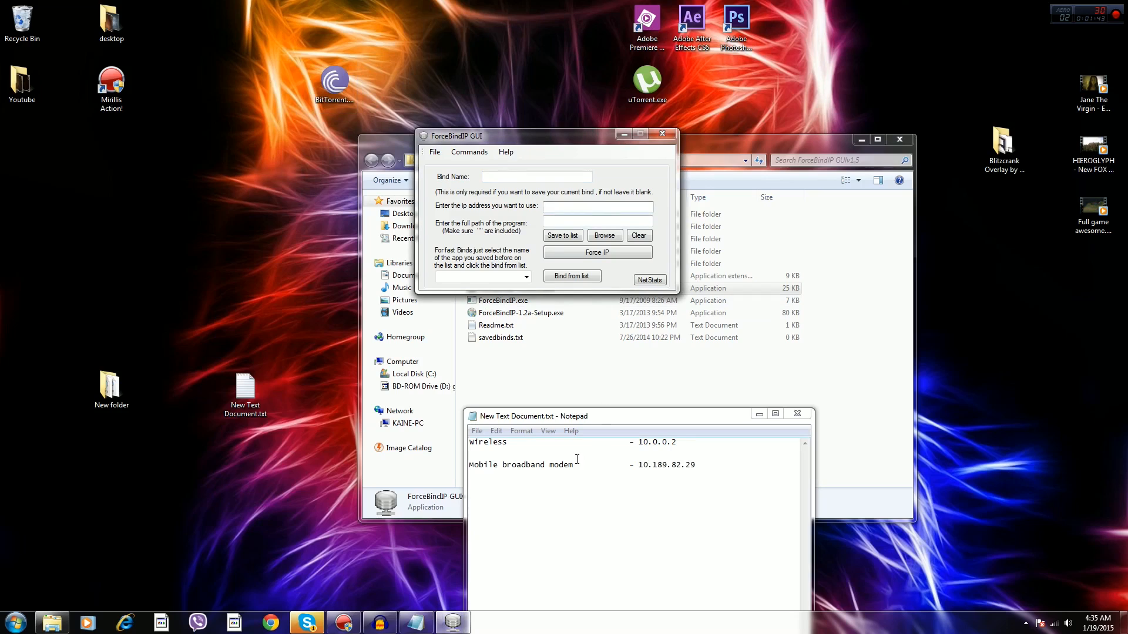
pyautogui.moveTo(676, 443); pyautogui.dragTo(639, 443)
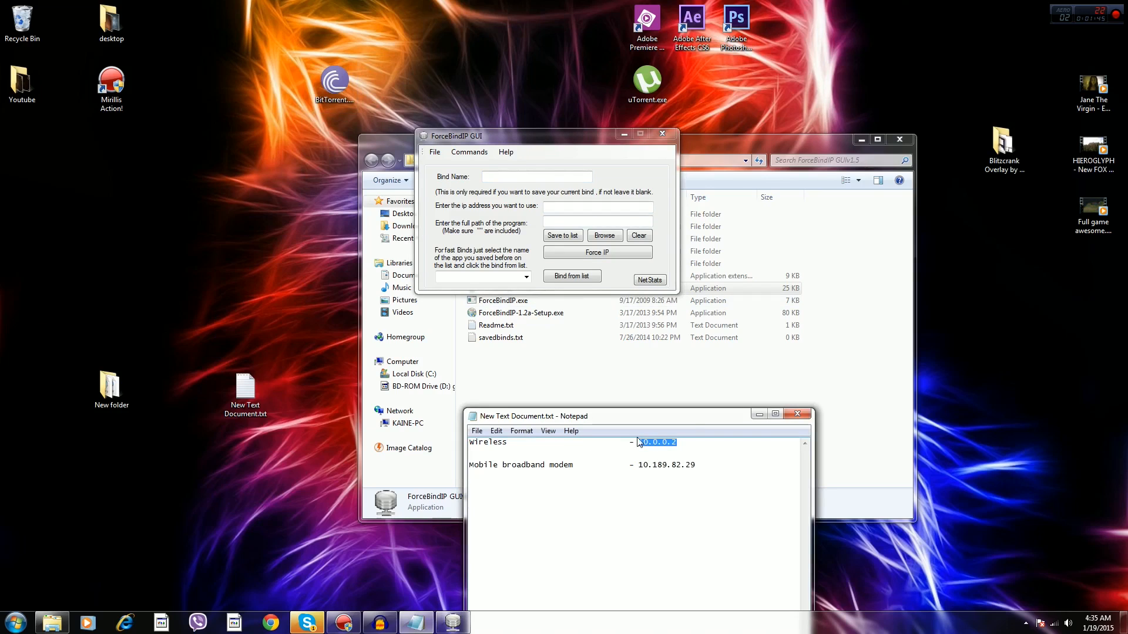
pyautogui.click(681, 443)
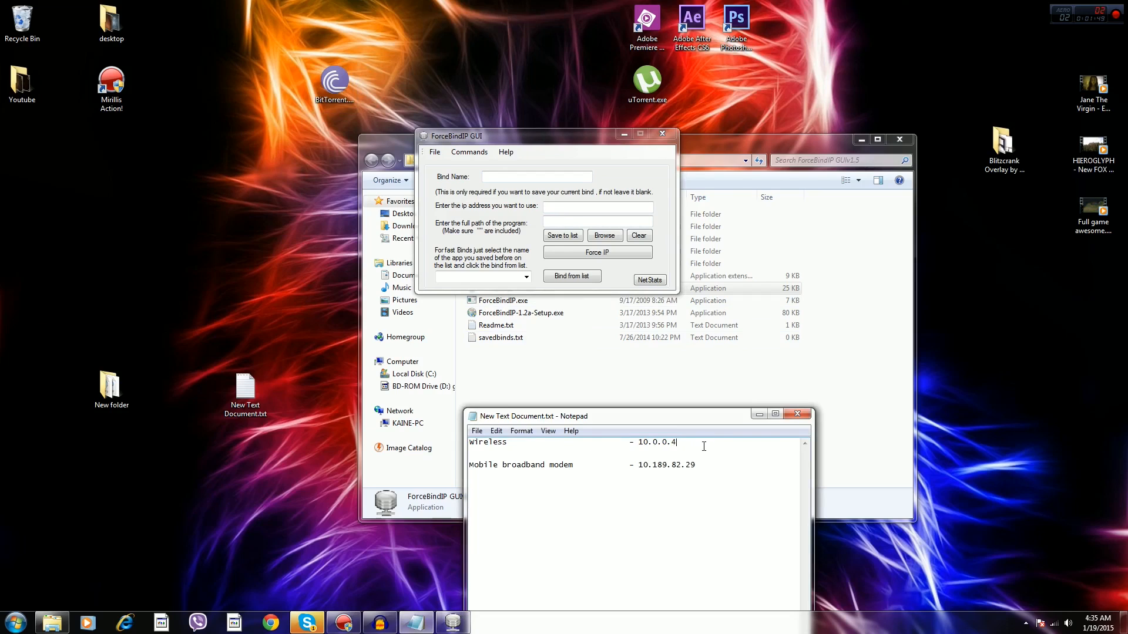
# Step: Copy the Wireless address 10.0.0.4 from the notes into ForceBindIP GUI as the IP address to use
pyautogui.moveTo(680, 445); pyautogui.dragTo(646, 443)
pyautogui.click(564, 208)
pyautogui.write('10.0.0.4')
pyautogui.press('Tab')
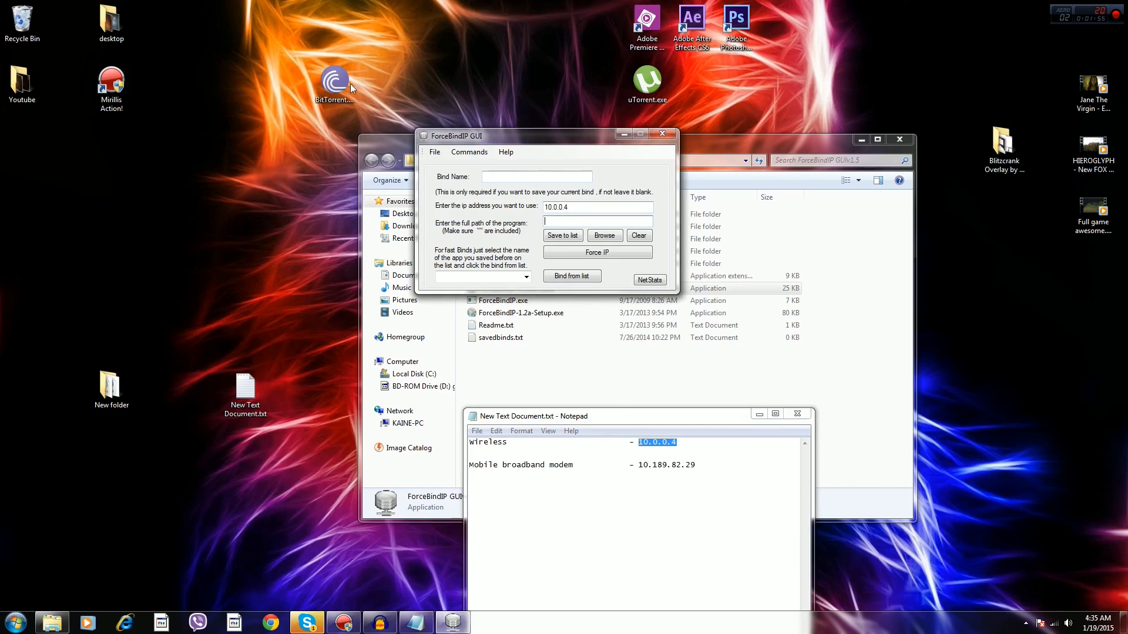
# Step: Copy BitTorrent.exe's folder location from its file properties and enter its full desktop path, ending in Bittorrent.exe, as the program to bind
pyautogui.click(347, 84)
pyautogui.click(561, 220)
pyautogui.rightClick(332, 88)
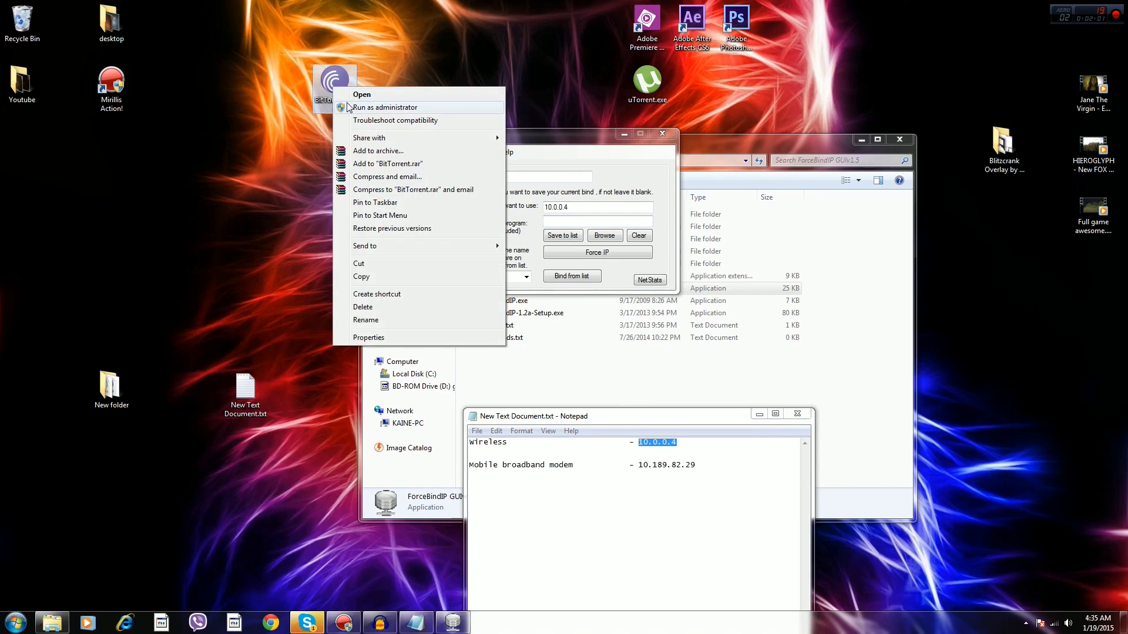
pyautogui.click(368, 338)
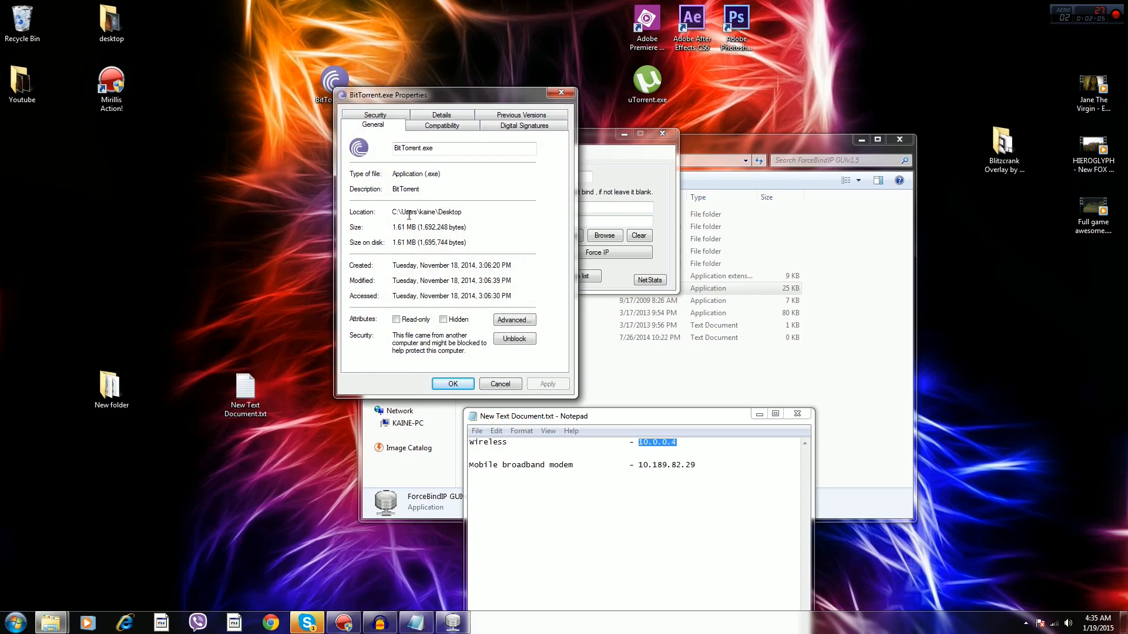
pyautogui.moveTo(462, 214); pyautogui.dragTo(395, 209)
pyautogui.click(591, 221)
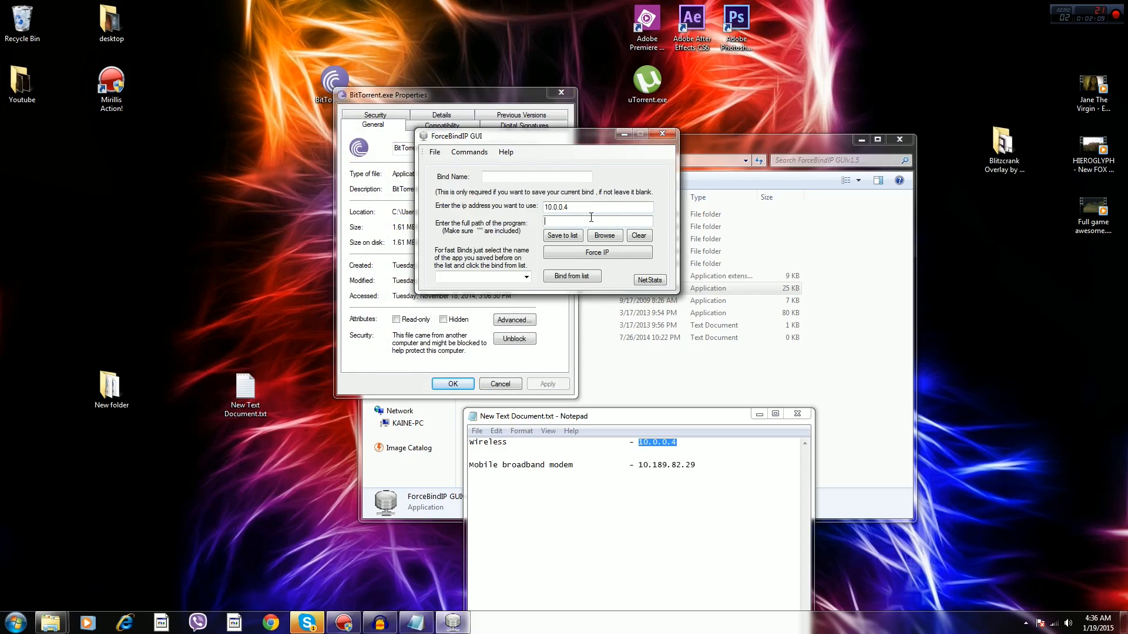
pyautogui.write('C:\\Users\\kaine\\Desktop')
pyautogui.write('\\Bittorrent.exe')
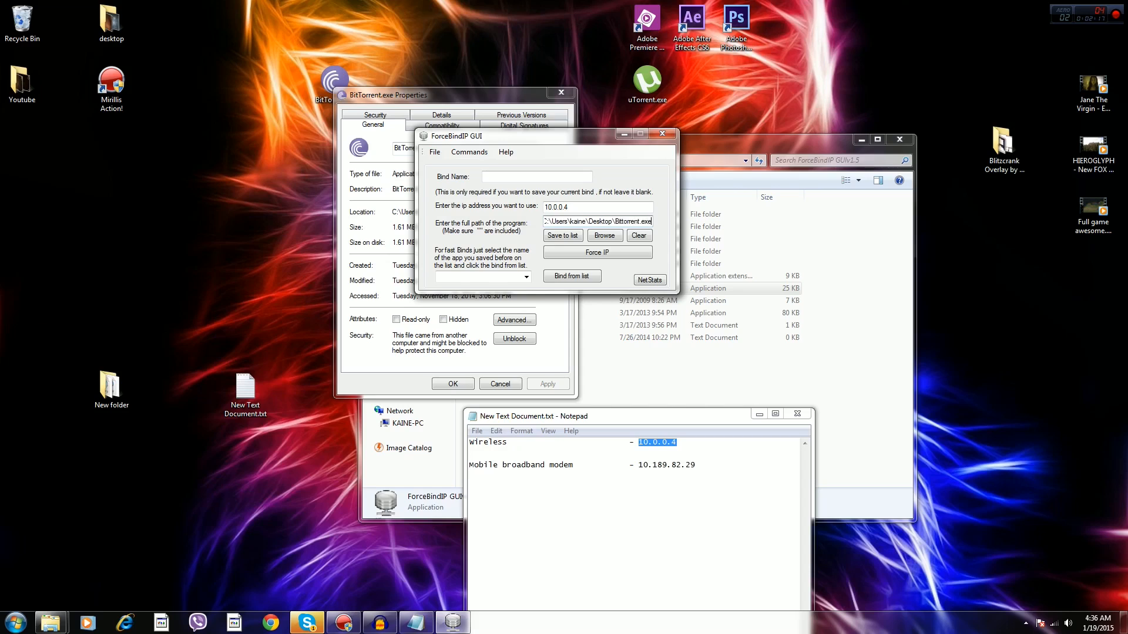
# Step: Force the IP binding to launch BitTorrent, decline the downgrade, and minimize the BitTorrent window
pyautogui.click(588, 253)
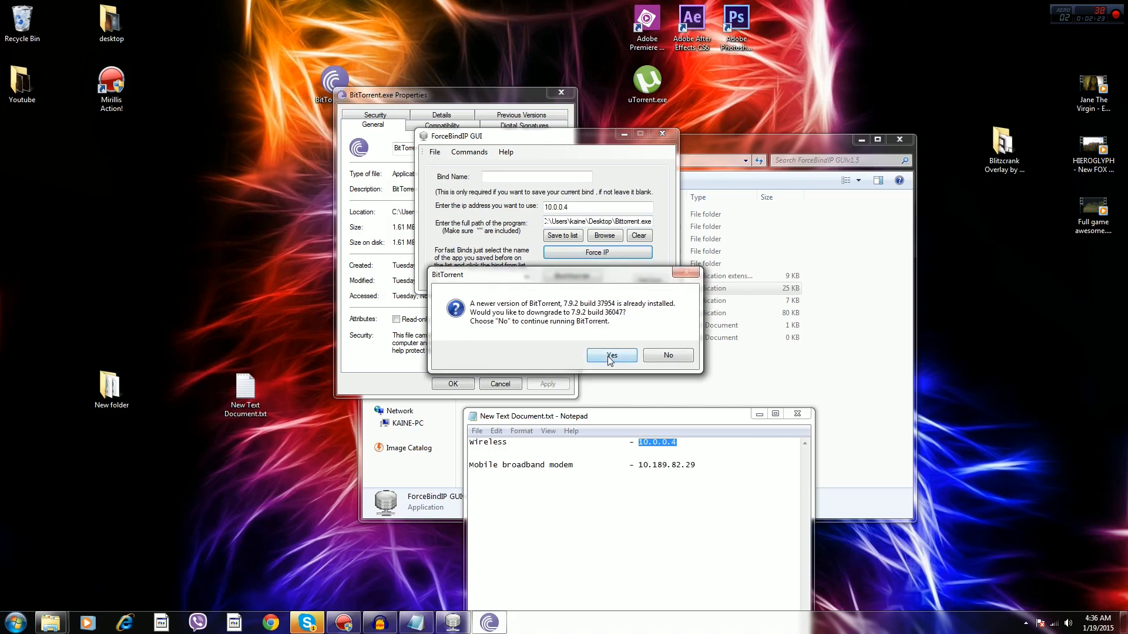
pyautogui.click(657, 354)
pyautogui.click(646, 324)
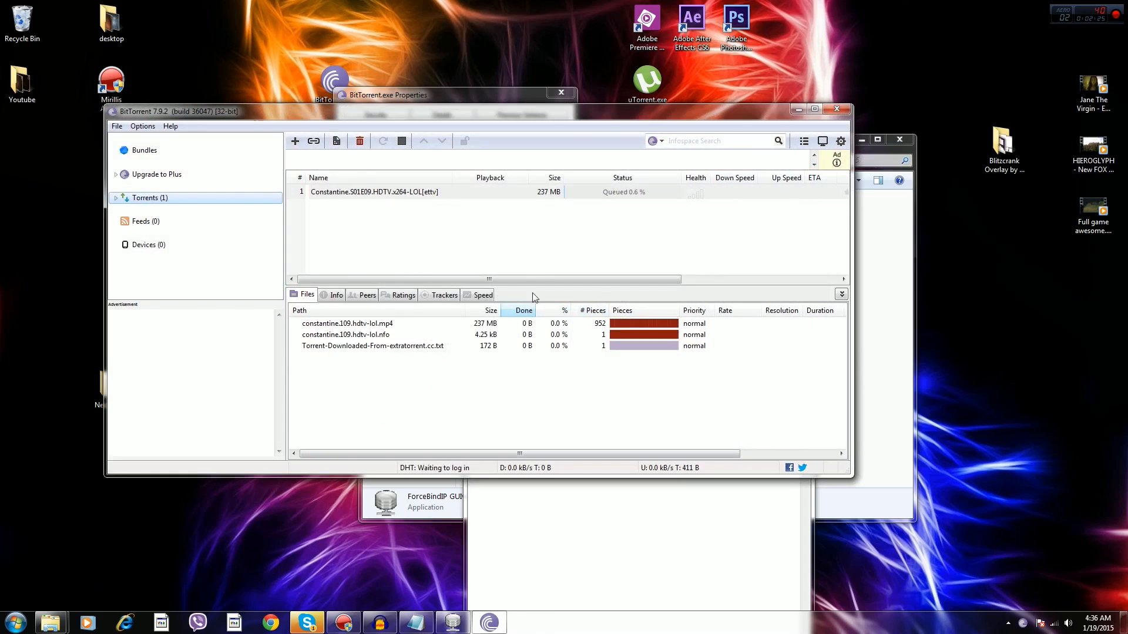
pyautogui.click(797, 109)
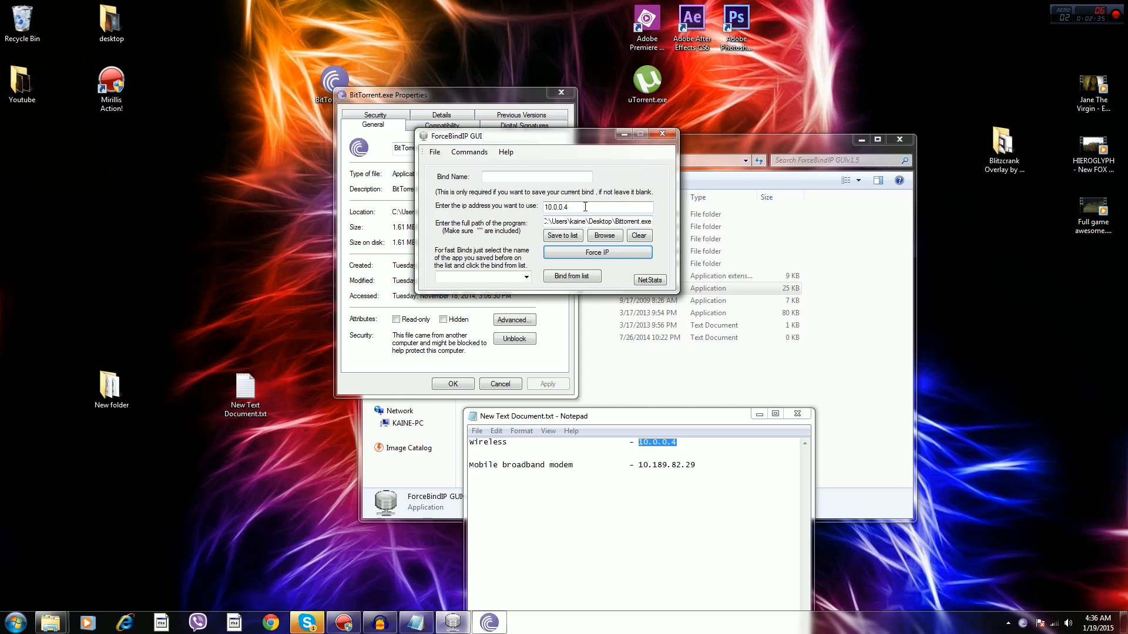
# Step: Replace the IP address in ForceBindIP GUI with the mobile broadband modem's address from the notes, 10.189.82.29
pyautogui.moveTo(697, 458); pyautogui.dragTo(650, 463)
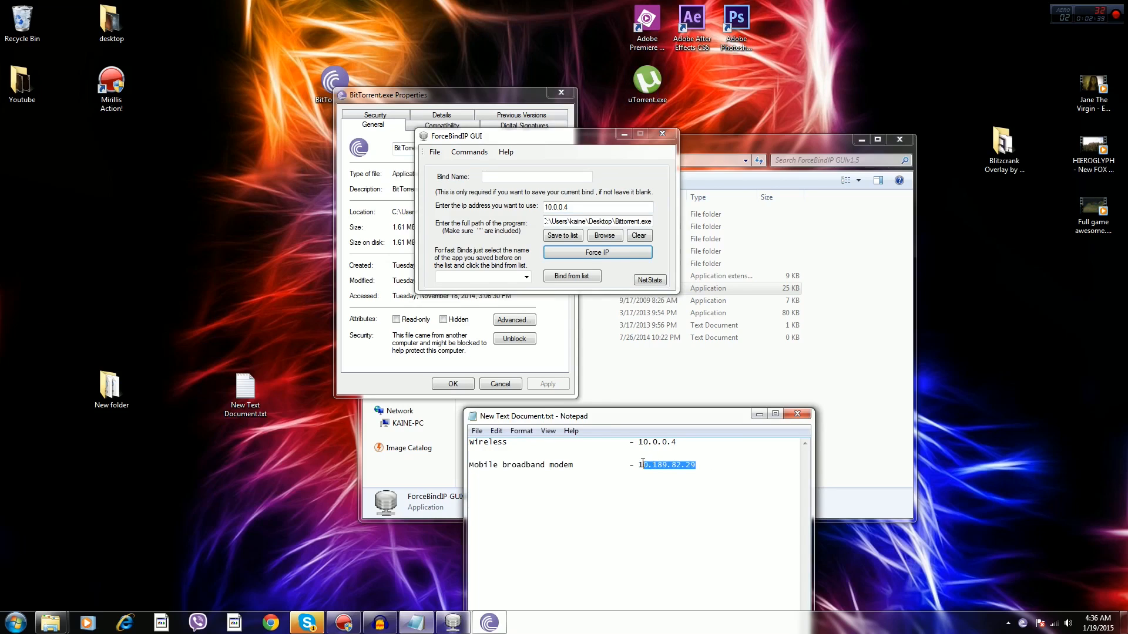
pyautogui.click(494, 204)
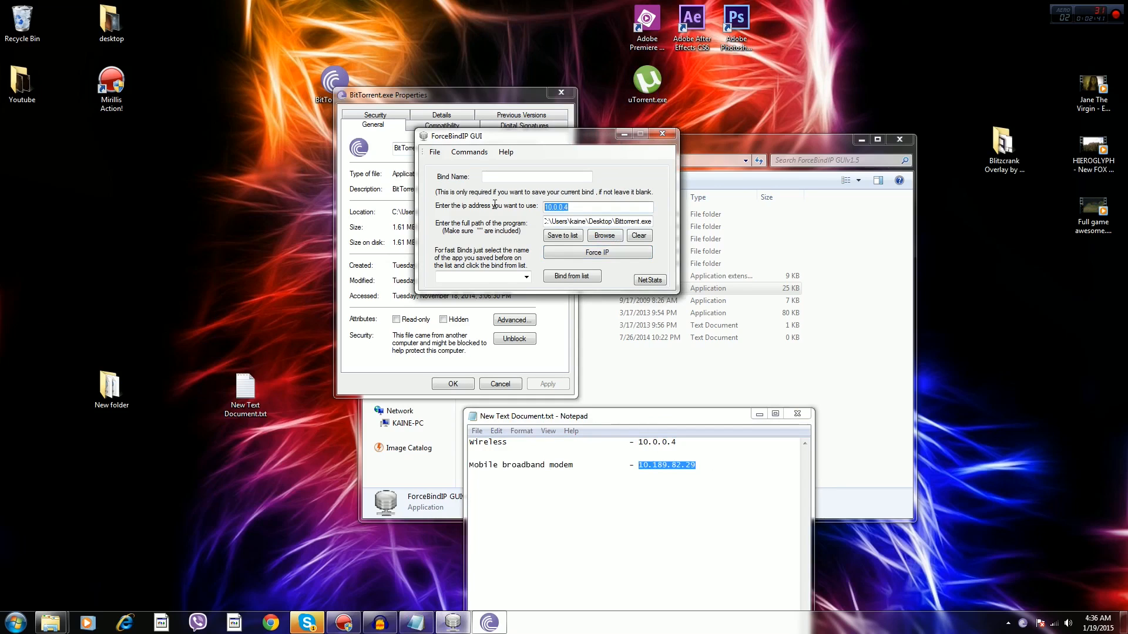
pyautogui.write('10.189.82.29')
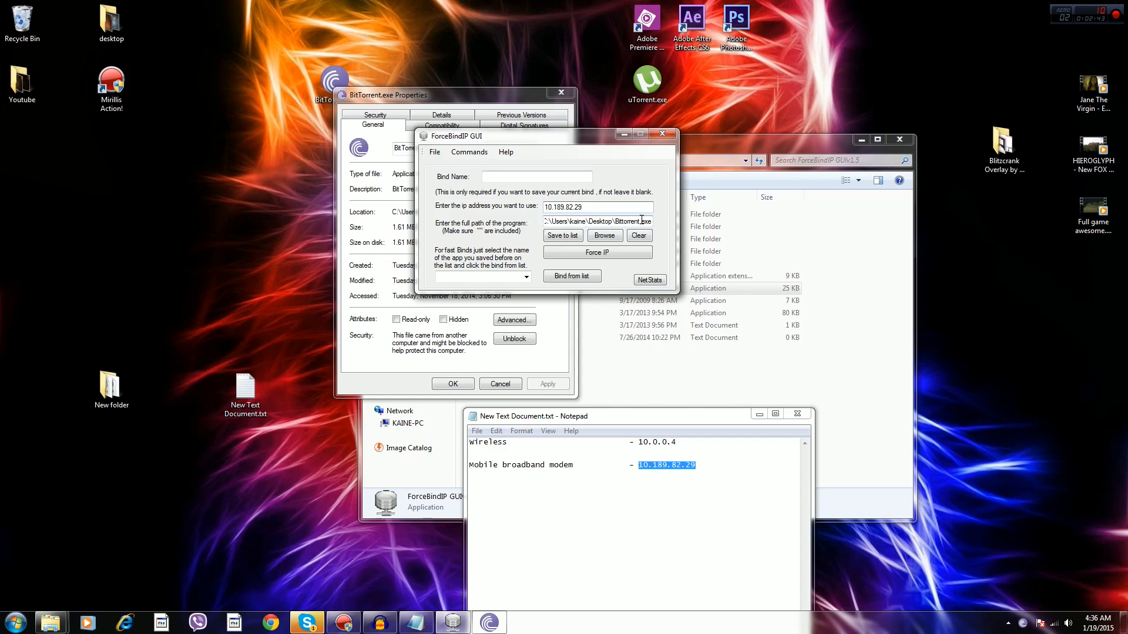
# Step: Copy uTorrent.exe's location from its file properties and change the program path to utorrent.exe on the desktop
pyautogui.rightClick(646, 85)
pyautogui.click(729, 348)
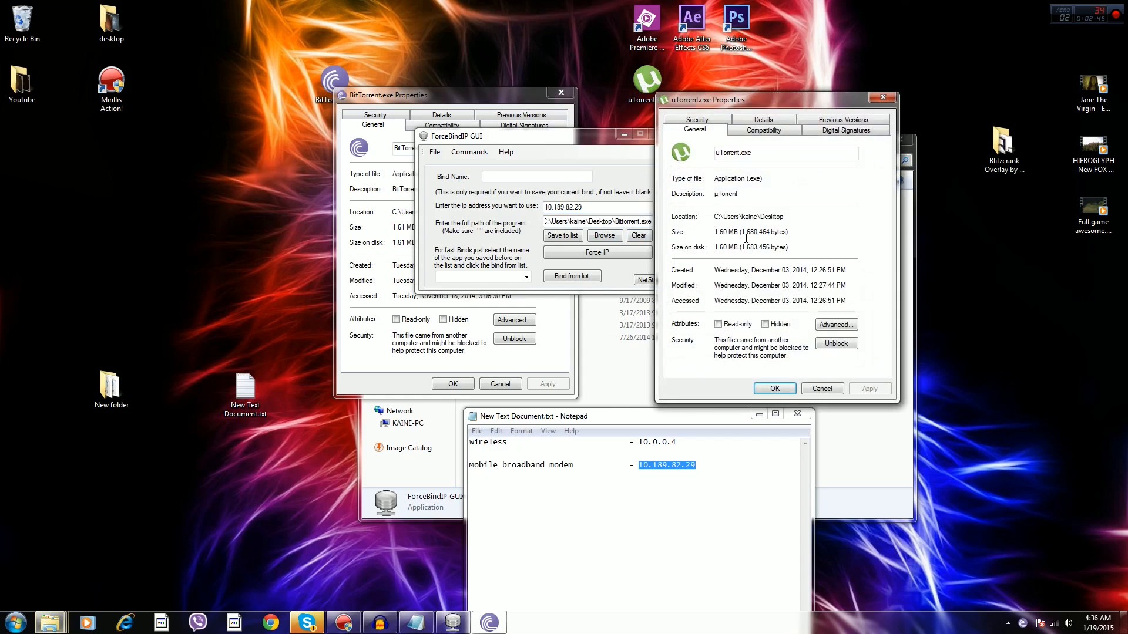
pyautogui.moveTo(784, 216); pyautogui.dragTo(695, 221)
pyautogui.hotkey('ctrl', 'c')
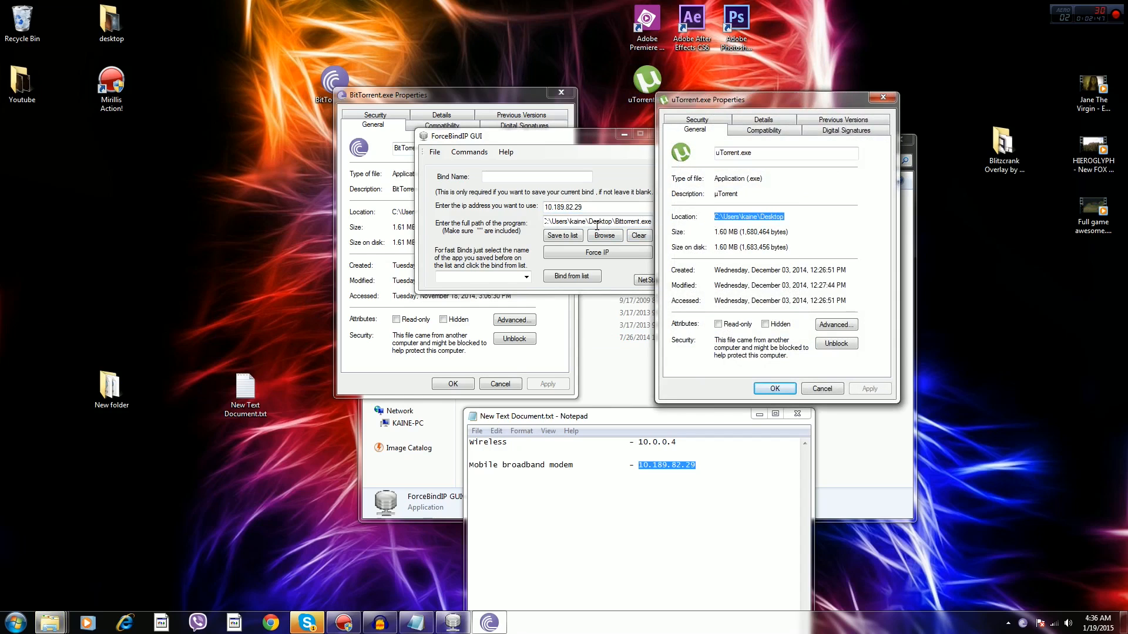
pyautogui.click(598, 222)
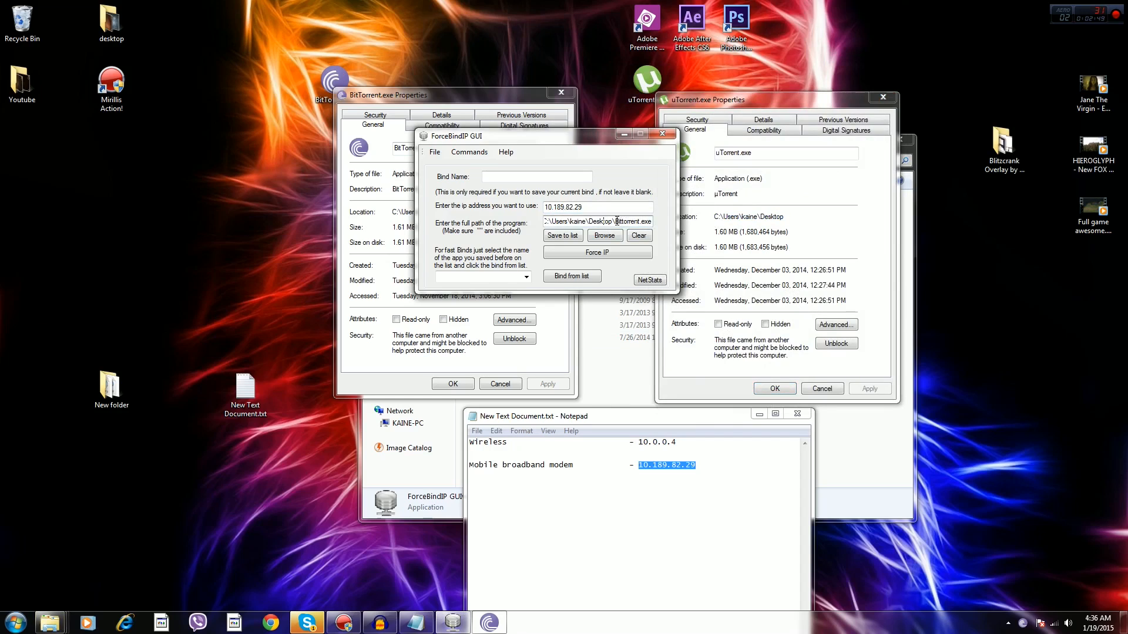
pyautogui.moveTo(616, 221); pyautogui.dragTo(500, 223)
pyautogui.hotkey('ctrl', 'v')
# Step: Force the IP binding to launch uTorrent, start the "scorpion s01e01" torrent, and minimize the window
pyautogui.click(597, 253)
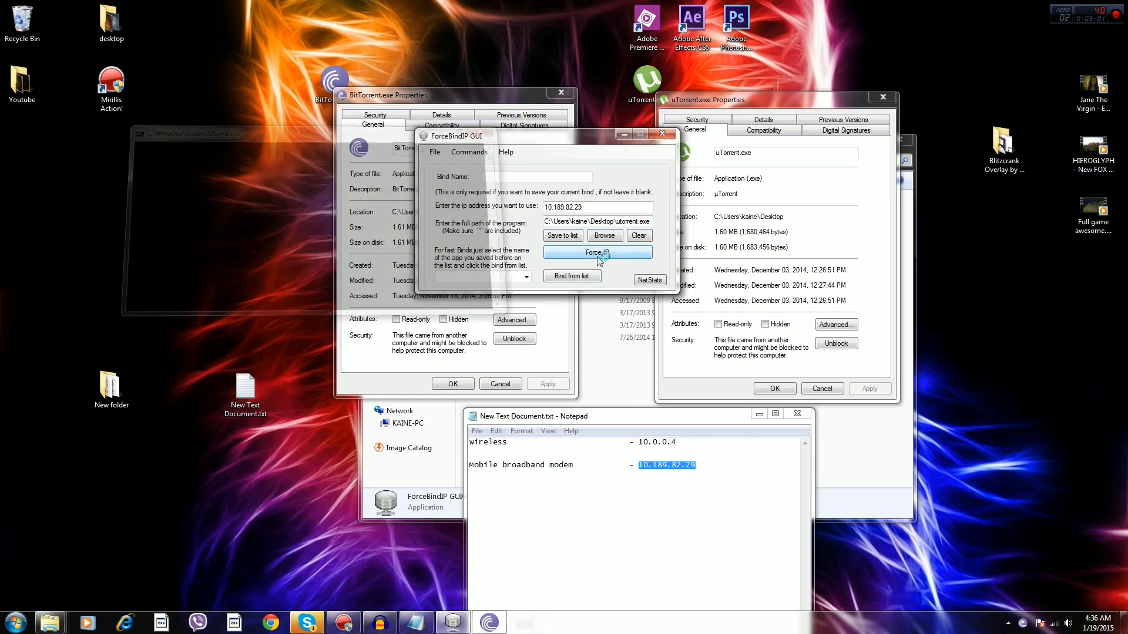
pyautogui.moveTo(774, 186); pyautogui.dragTo(566, 175)
pyautogui.rightClick(325, 274)
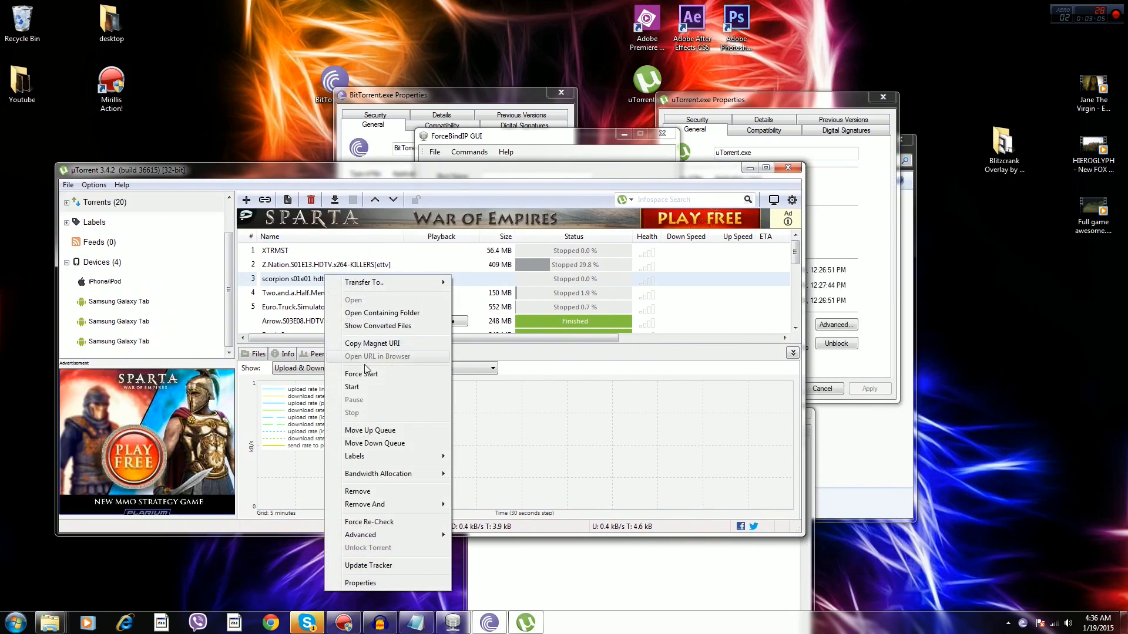
pyautogui.click(375, 385)
pyautogui.click(750, 169)
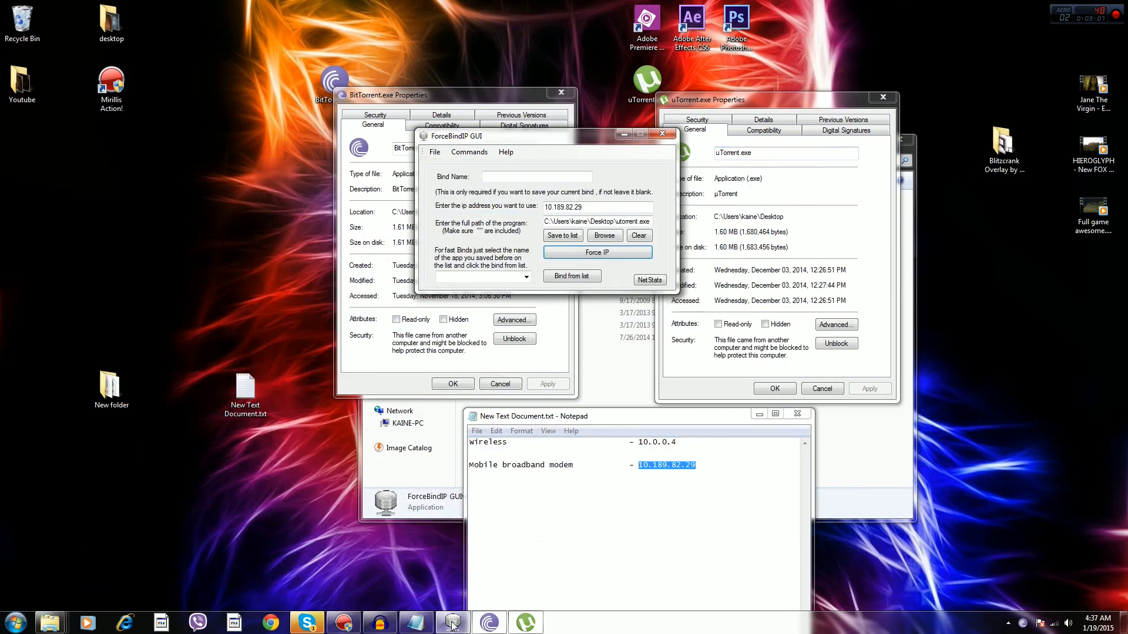
# Step: Check the torrent's download activity in BitTorrent, and compare it with the started torrent in uTorrent
pyautogui.click(489, 623)
pyautogui.click(438, 195)
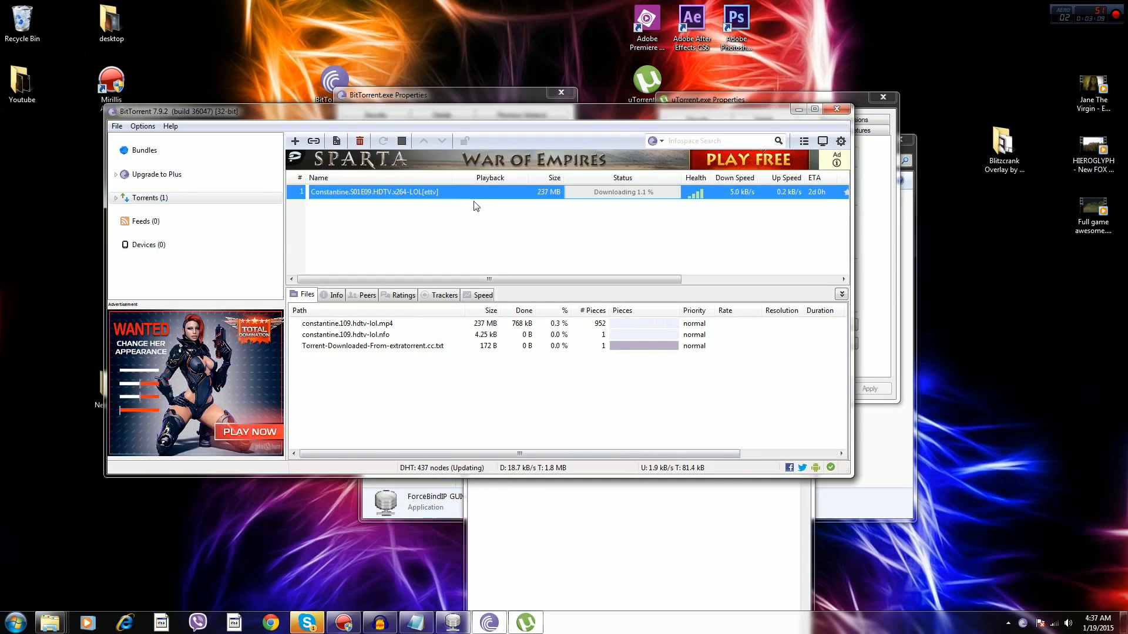
pyautogui.click(798, 110)
pyautogui.click(525, 623)
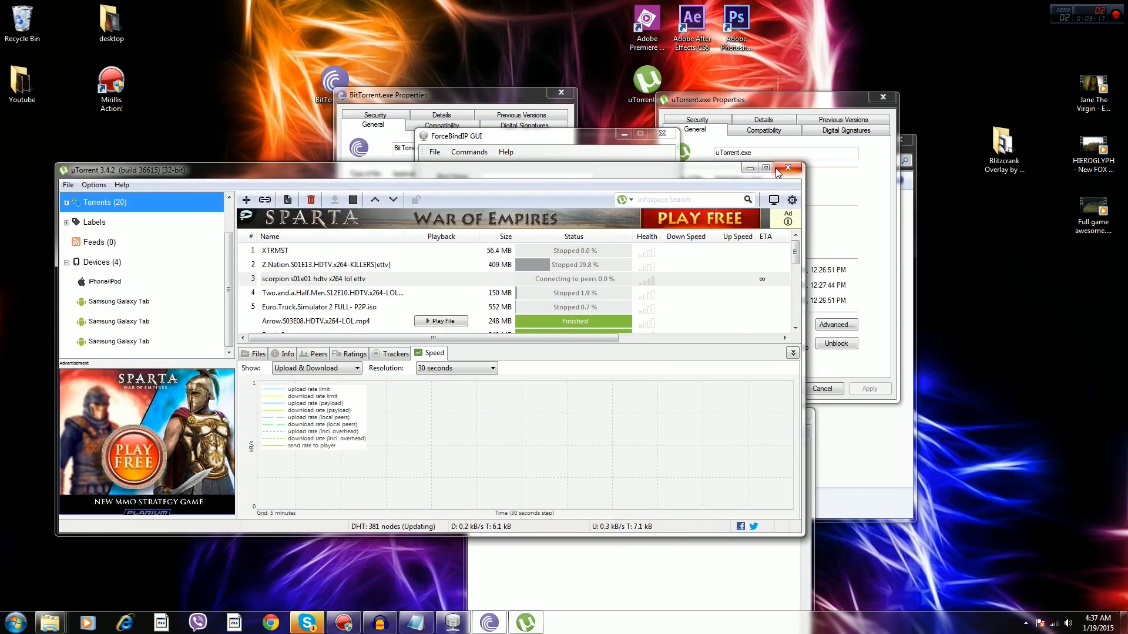
pyautogui.click(561, 139)
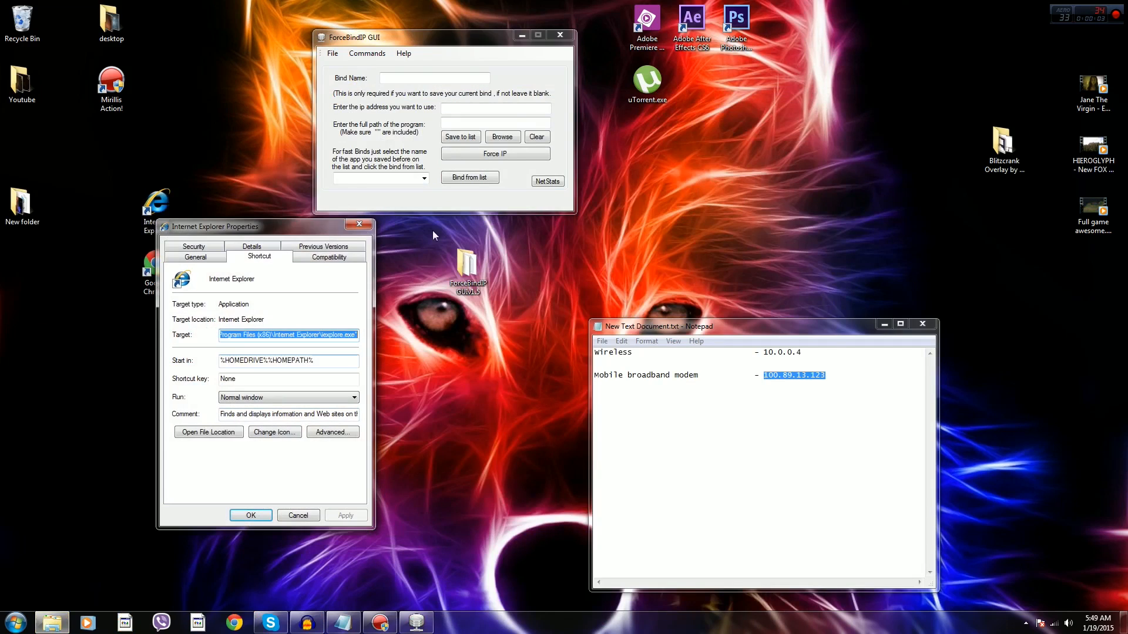
# Step: Launch Internet Explorer's iexplore.exe bound to the Wireless address 10.0.0.4, and close its shortcut properties
pyautogui.moveTo(802, 353); pyautogui.dragTo(763, 353)
pyautogui.hotkey('ctrl', 'c')
pyautogui.click(487, 109)
pyautogui.hotkey('ctrl', 'v')
pyautogui.click(495, 154)
pyautogui.click(718, 302)
pyautogui.click(936, 83)
pyautogui.click(359, 225)
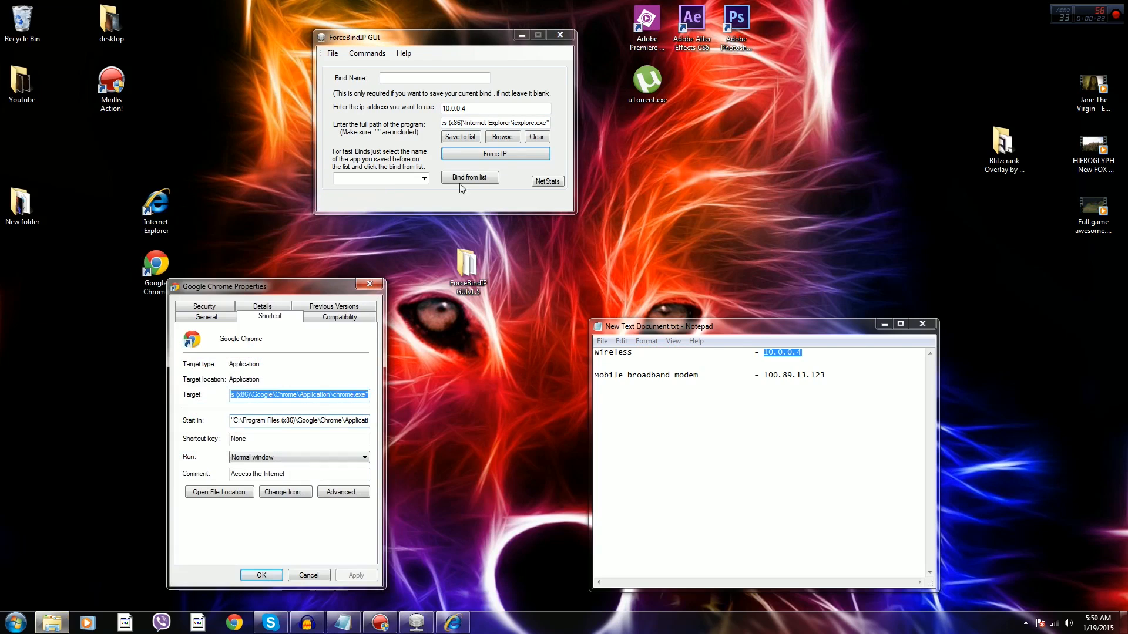
# Step: Set the program path to Google Chrome's chrome.exe and the IP address to the mobile broadband modem's 100.89.13.123
pyautogui.click(447, 122)
pyautogui.hotkey('ctrl', 'a')
pyautogui.hotkey('ctrl', 'v')
pyautogui.moveTo(494, 109); pyautogui.dragTo(441, 109)
pyautogui.moveTo(829, 375); pyautogui.dragTo(763, 375)
pyautogui.hotkey('ctrl', 'c')
pyautogui.moveTo(468, 109); pyautogui.dragTo(442, 108)
pyautogui.hotkey('ctrl', 'v')
pyautogui.click(484, 155)
pyautogui.click(723, 38)
pyautogui.write('spe')
pyautogui.press('Return')
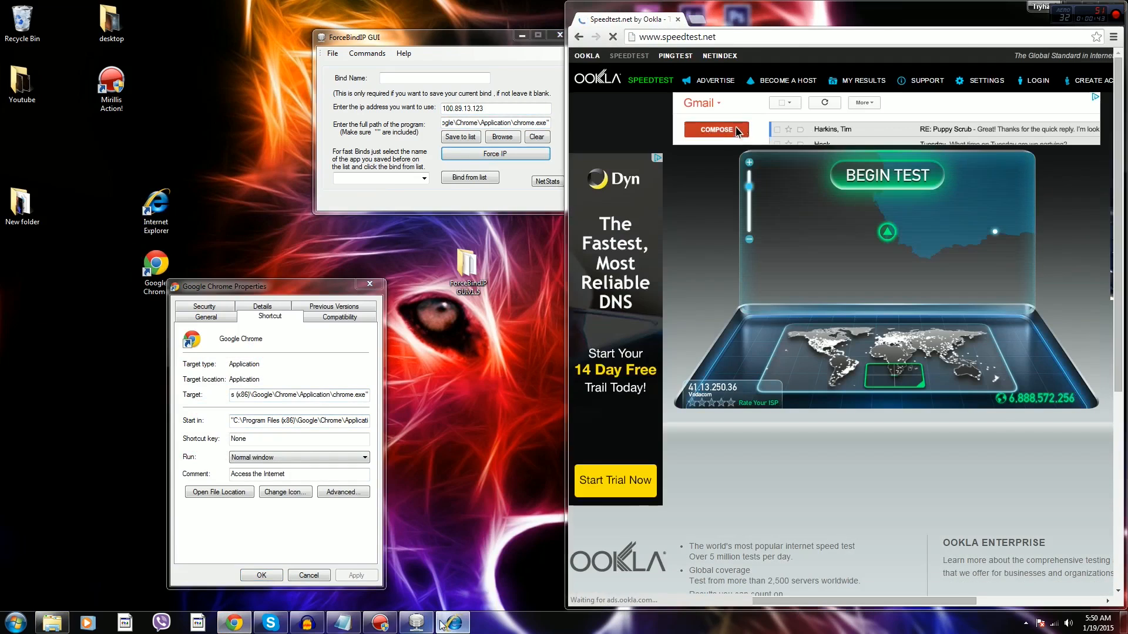
pyautogui.click(452, 623)
pyautogui.click(132, 28)
pyautogui.write('s')
pyautogui.click(131, 42)
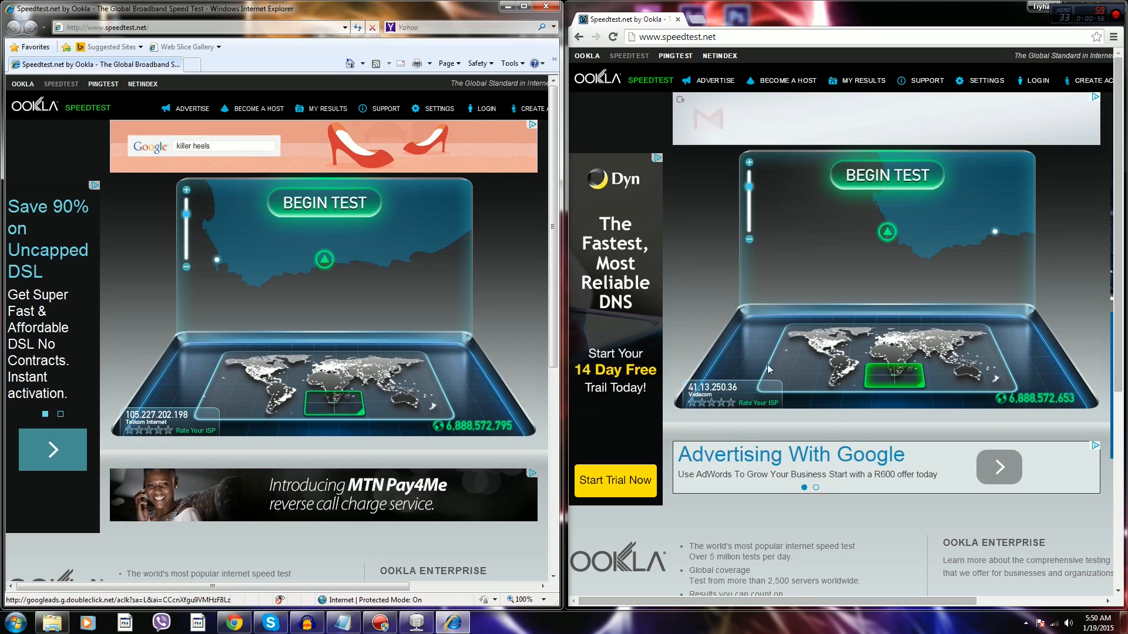
pyautogui.click(329, 203)
pyautogui.click(881, 176)
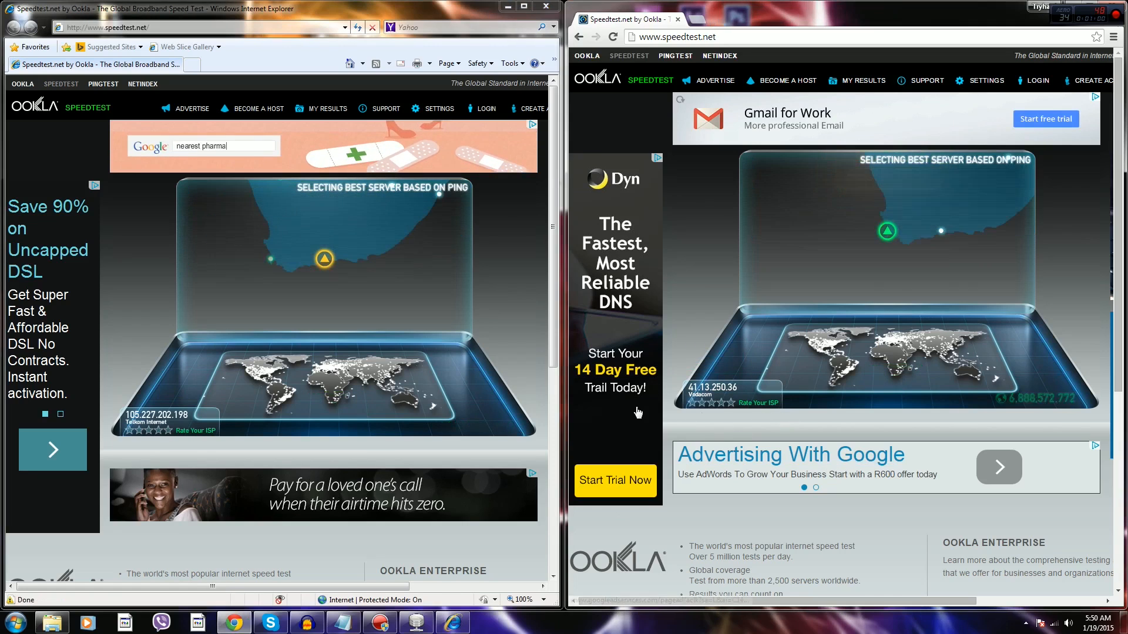